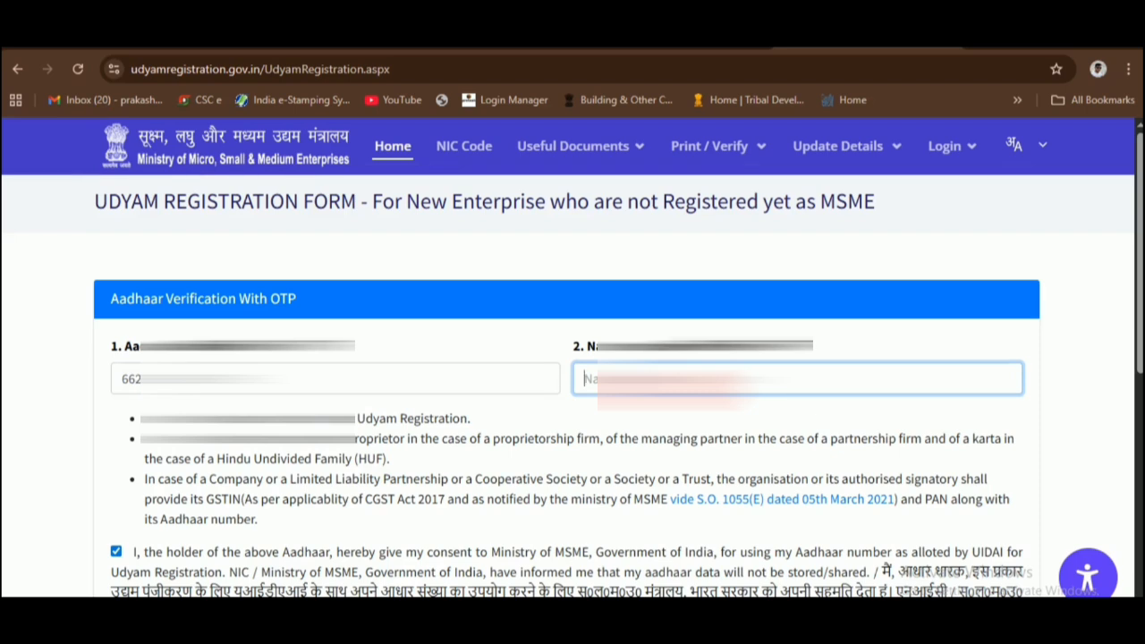
# Enter the entrepreneur's name as on Aadhaar and request a one-time password
pyautogui.write('BH')
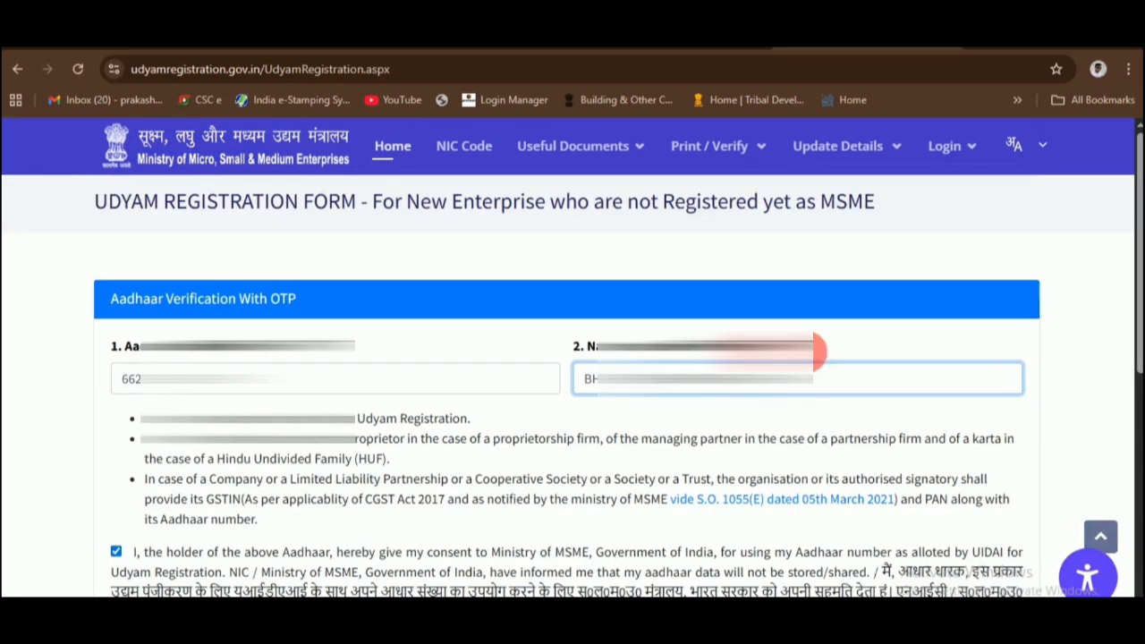
pyautogui.moveTo(1134, 181); pyautogui.dragTo(1134, 250)
pyautogui.click(211, 507)
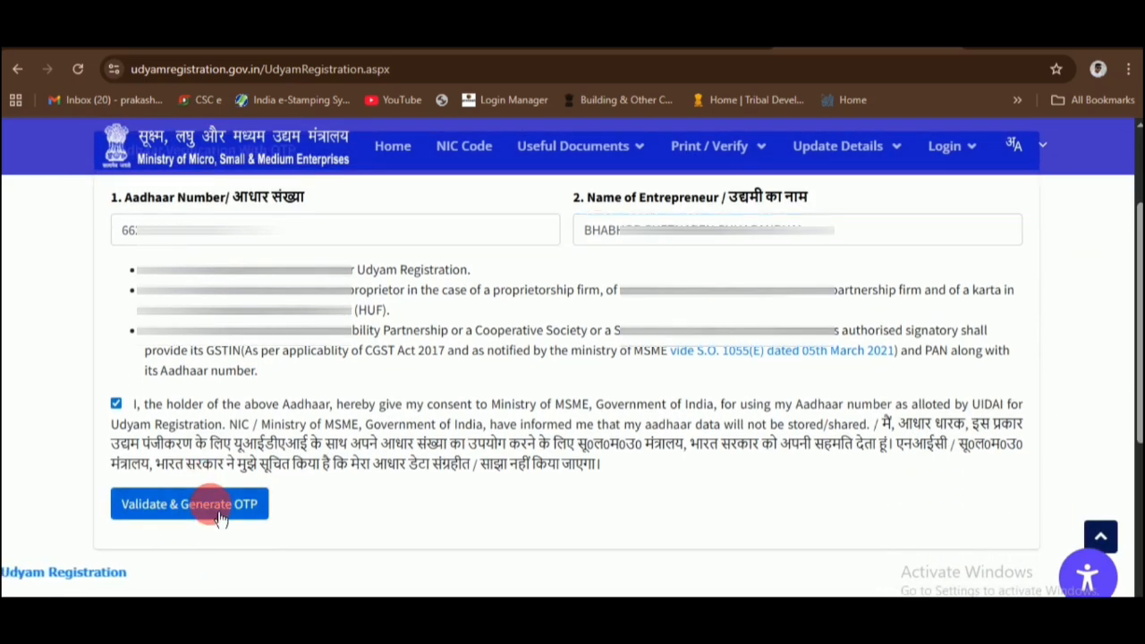
# Enter the received OTP, correcting the mistyped code, and validate the Aadhaar
pyautogui.click(209, 536)
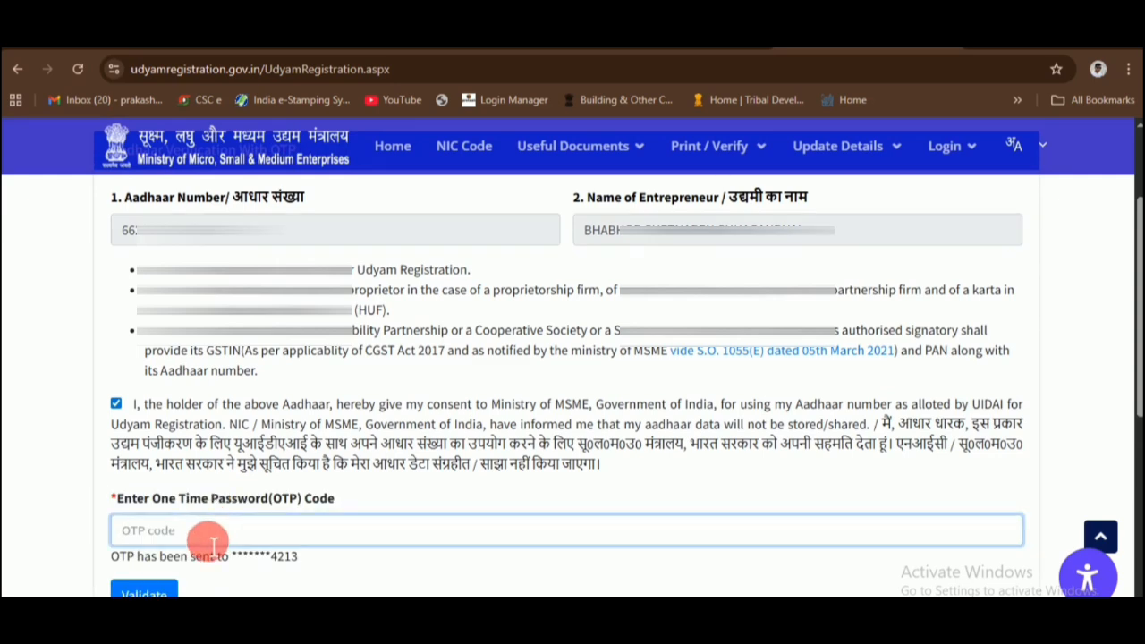
pyautogui.hotkey('ctrl', 'a')
pyautogui.press('BackSpace')
pyautogui.click(213, 583)
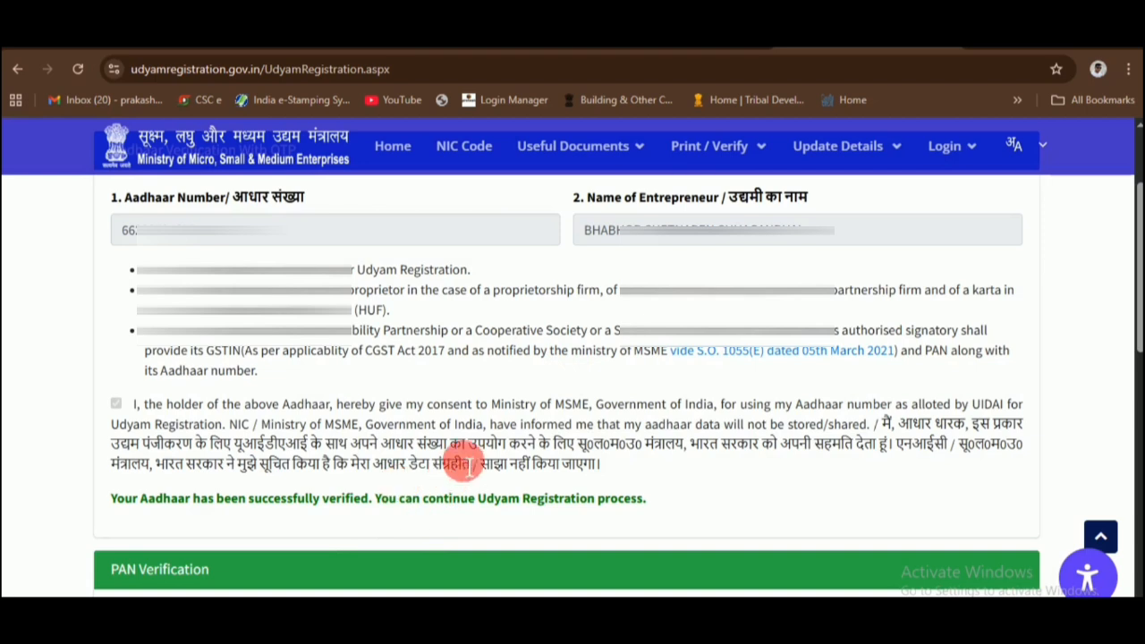
# Choose 1. Proprietary as the type of organisation
pyautogui.scroll(-5, 453, 460)
pyautogui.scroll(3, 1132, 411)
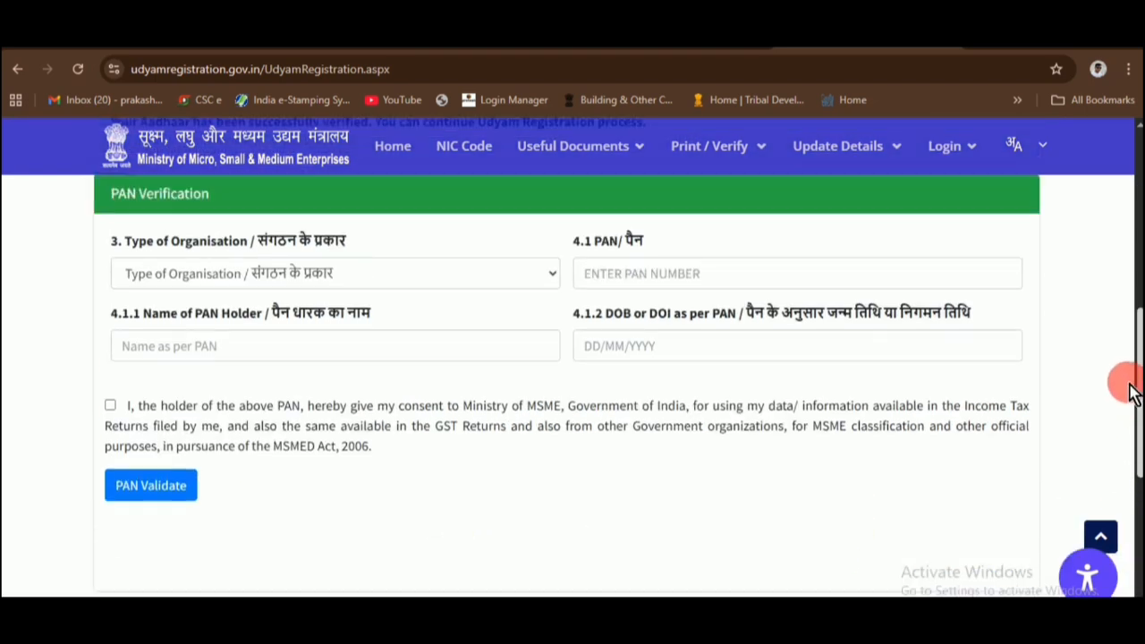
pyautogui.click(619, 347)
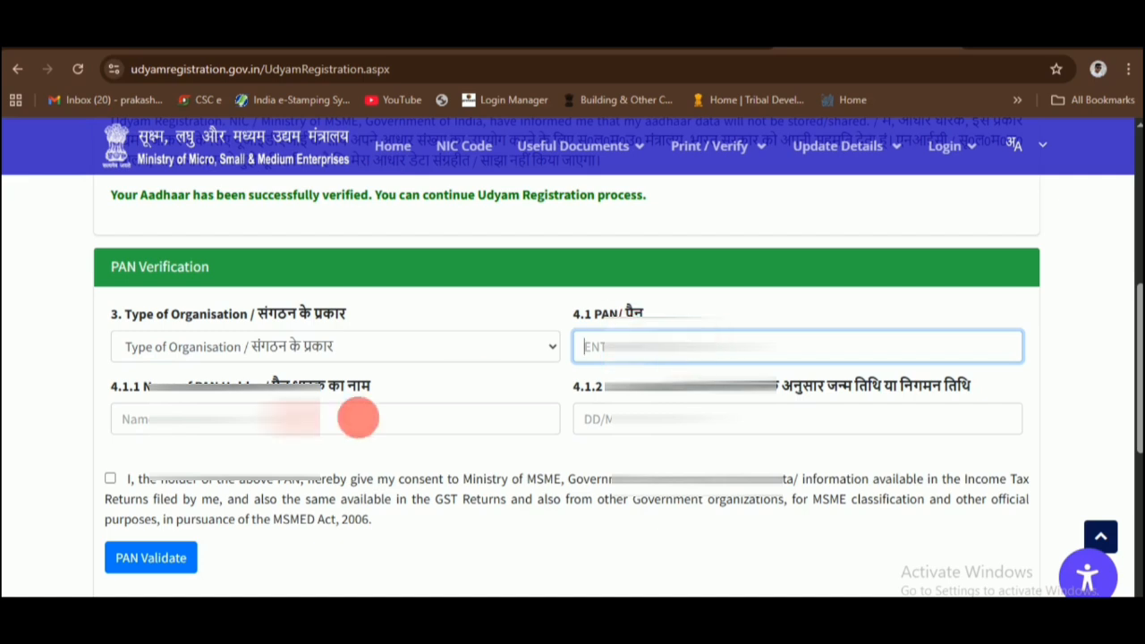
pyautogui.click(291, 348)
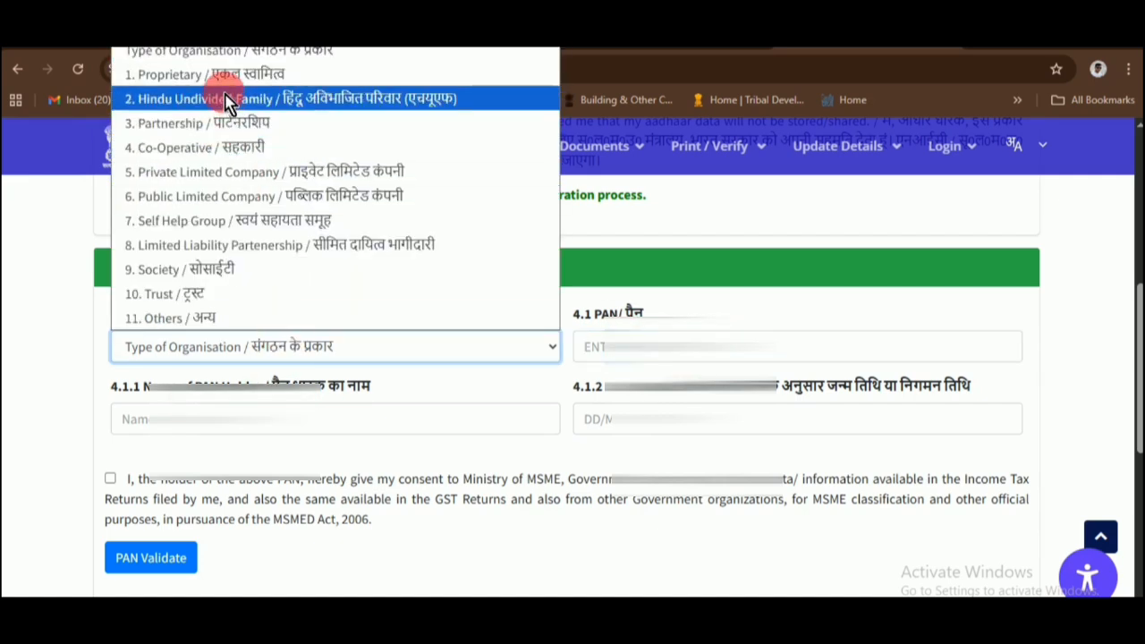
pyautogui.scroll(3, 272, 212)
pyautogui.scroll(-3, 1132, 353)
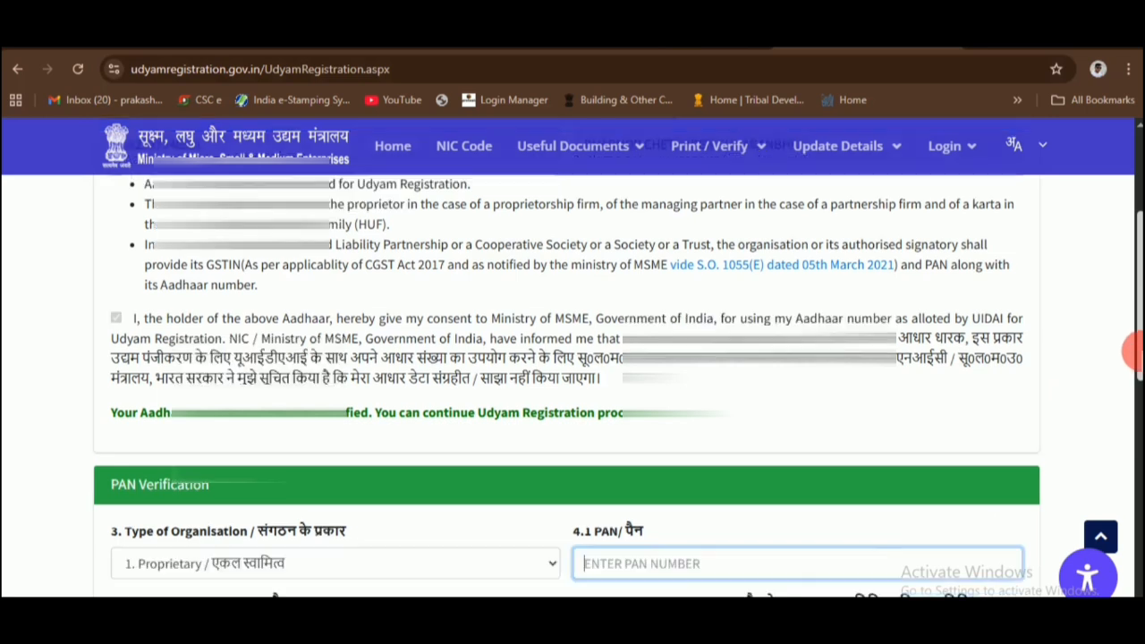
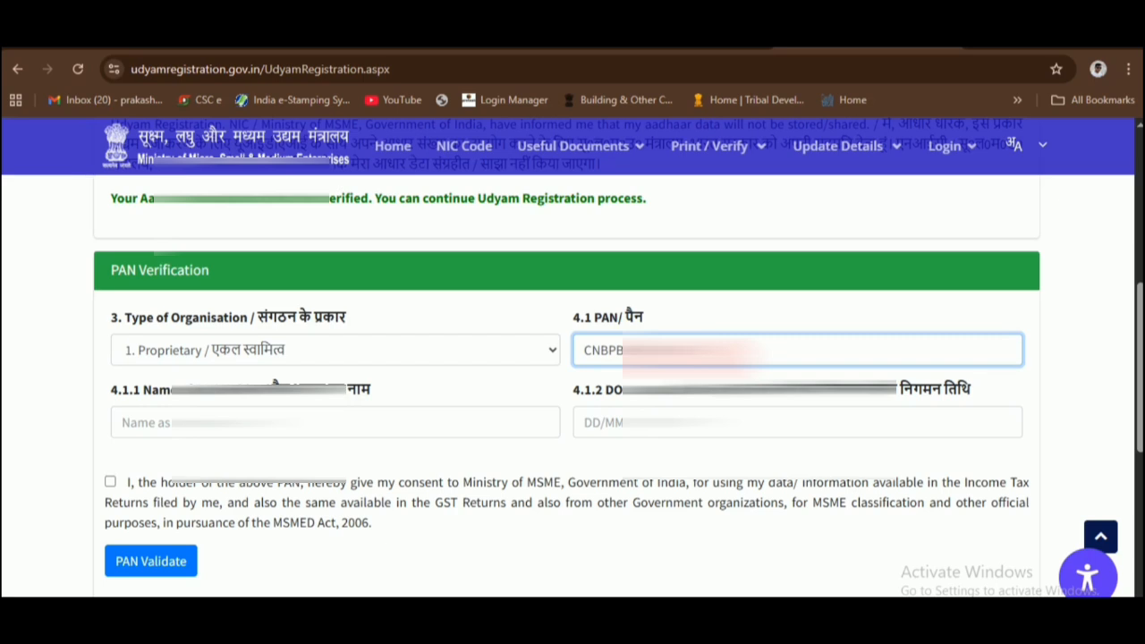
# Enter the PAN, holder's name and date of birth, give consent, and validate the PAN
pyautogui.click(286, 431)
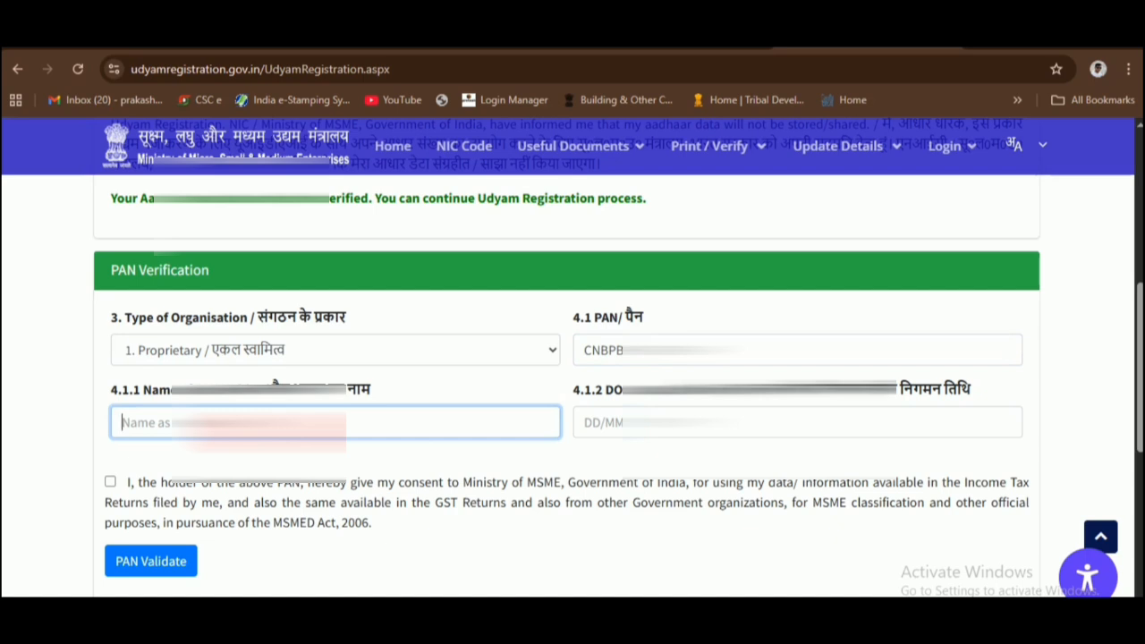
pyautogui.write('BHABHO')
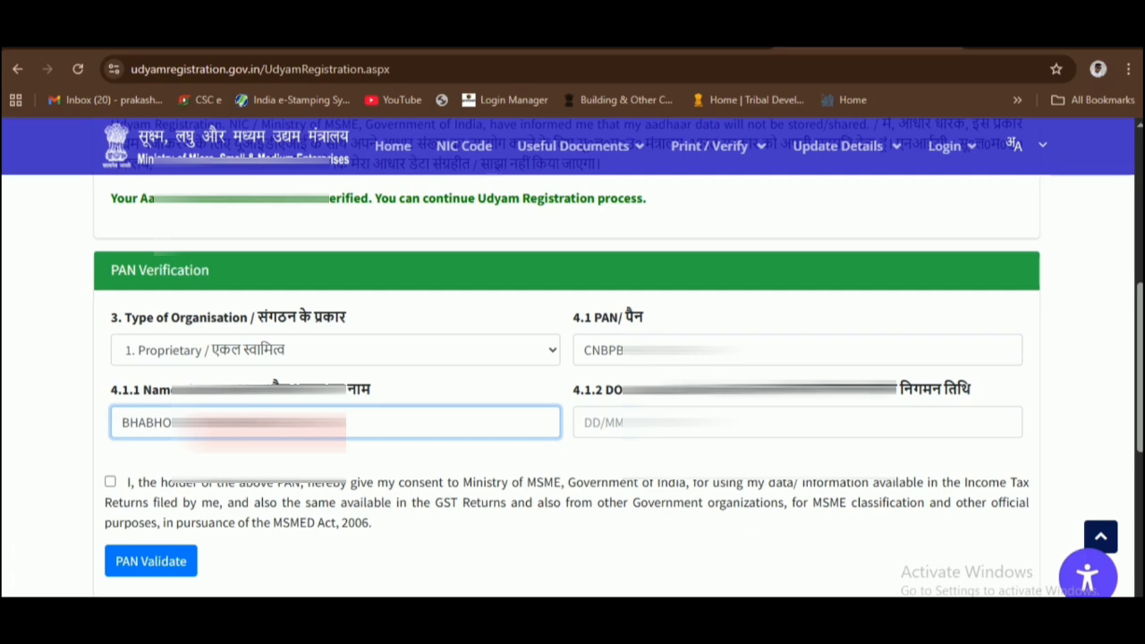
pyautogui.click(598, 430)
pyautogui.write('01/06/')
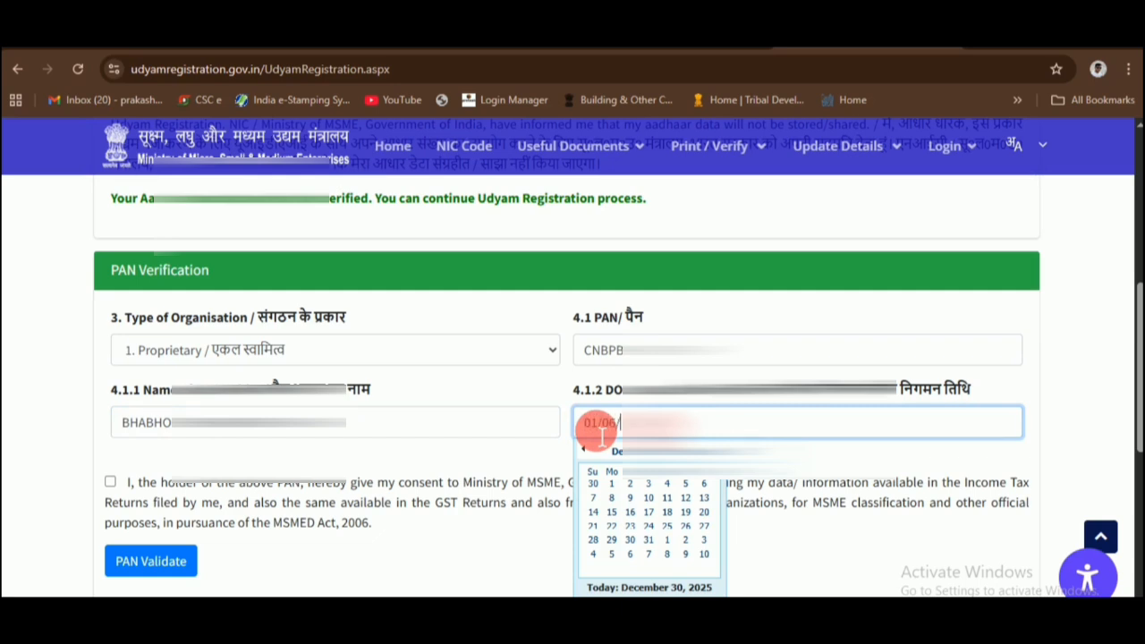
pyautogui.click(271, 557)
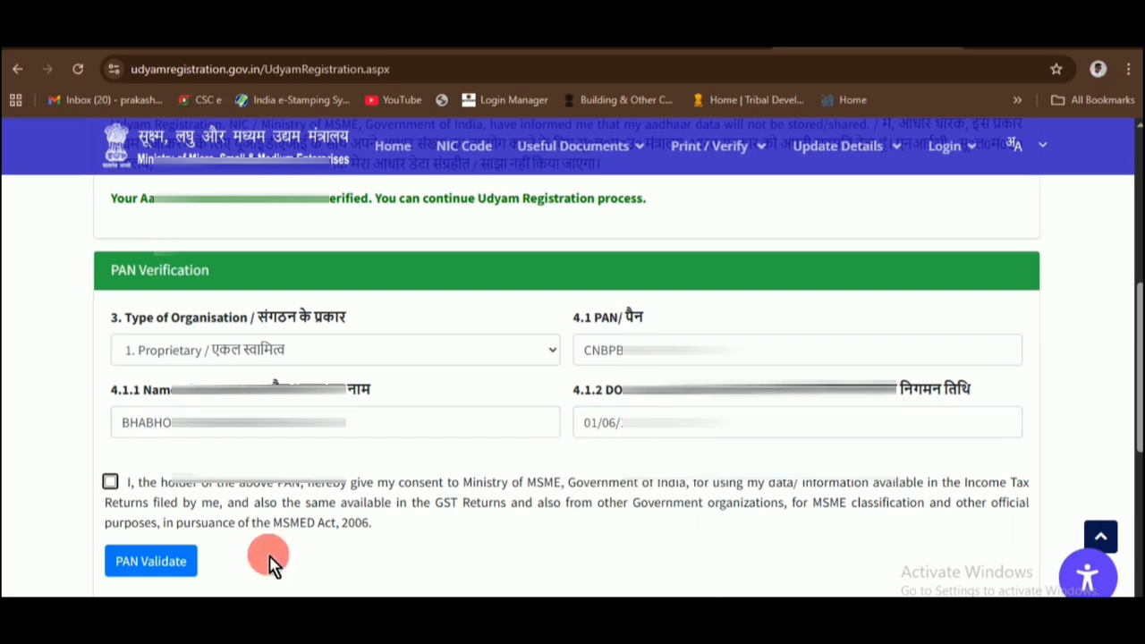
pyautogui.click(110, 481)
pyautogui.click(152, 563)
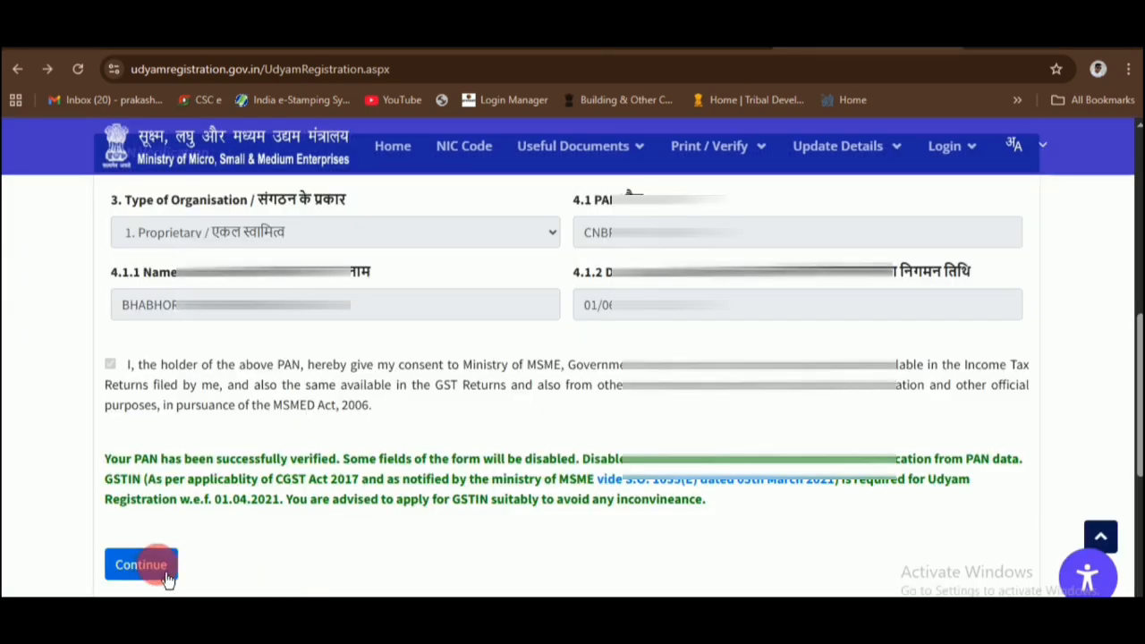
# Continue to the ITR and GSTIN questions and answer No to having a GSTIN
pyautogui.click(166, 573)
pyautogui.click(910, 372)
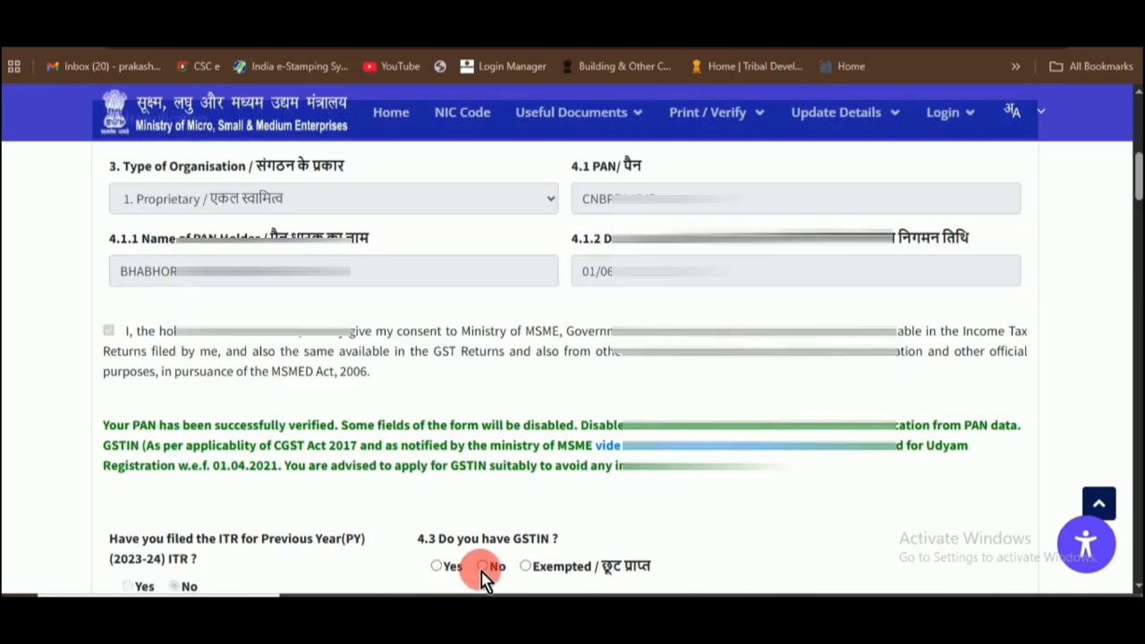
pyautogui.click(483, 567)
pyautogui.moveTo(1136, 180); pyautogui.dragTo(1135, 230)
# Fill in the owner's mobile number and e-mail address
pyautogui.click(236, 422)
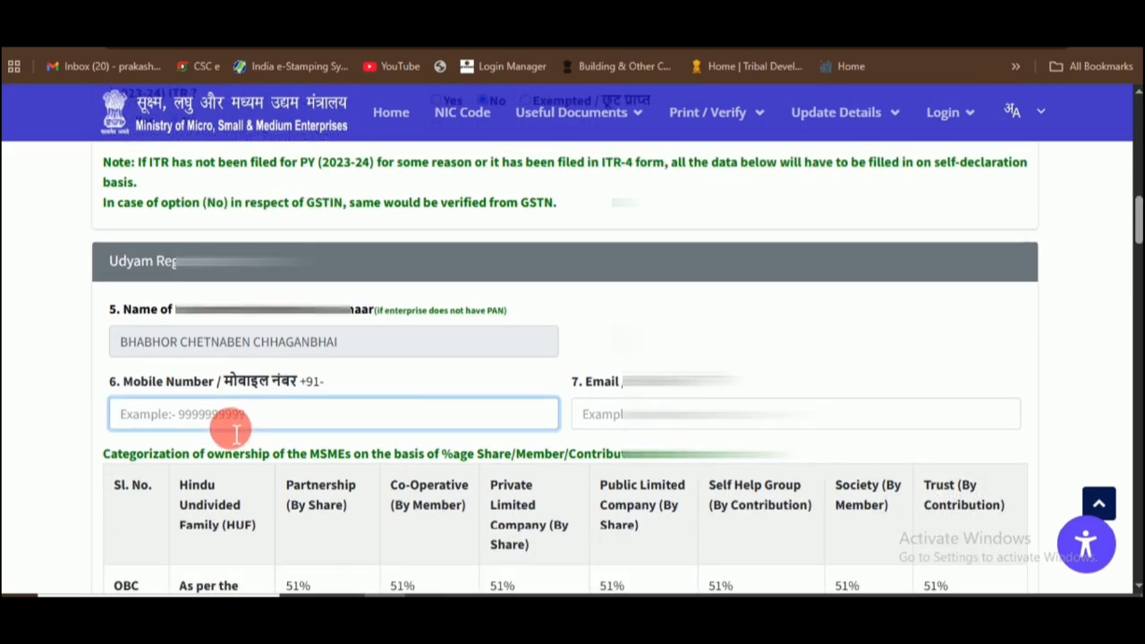
pyautogui.write('9909')
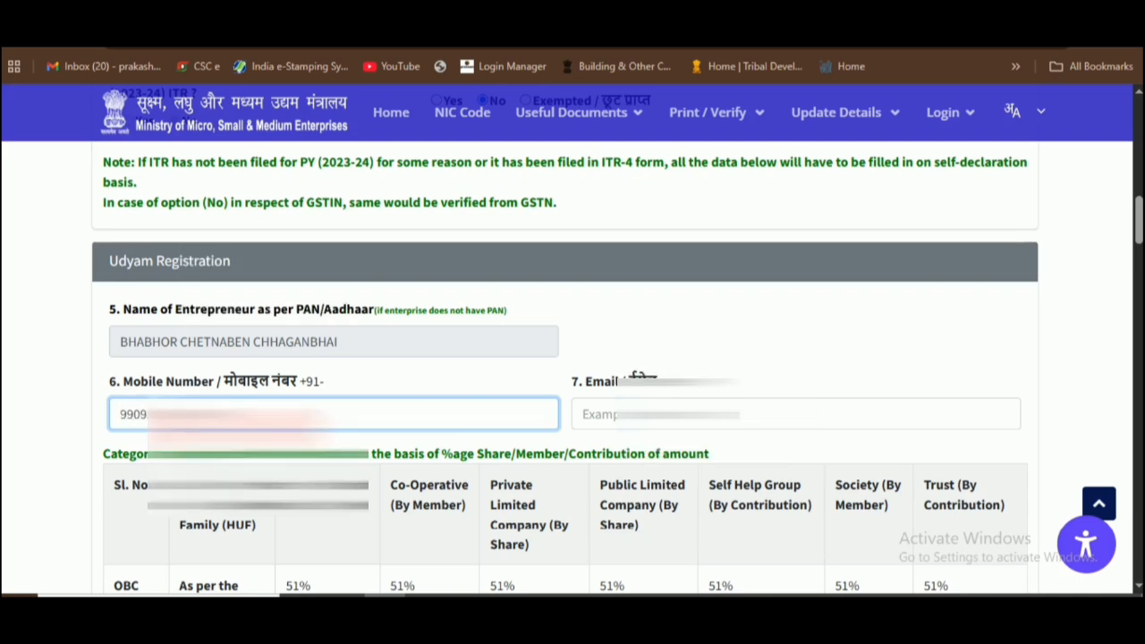
pyautogui.click(676, 424)
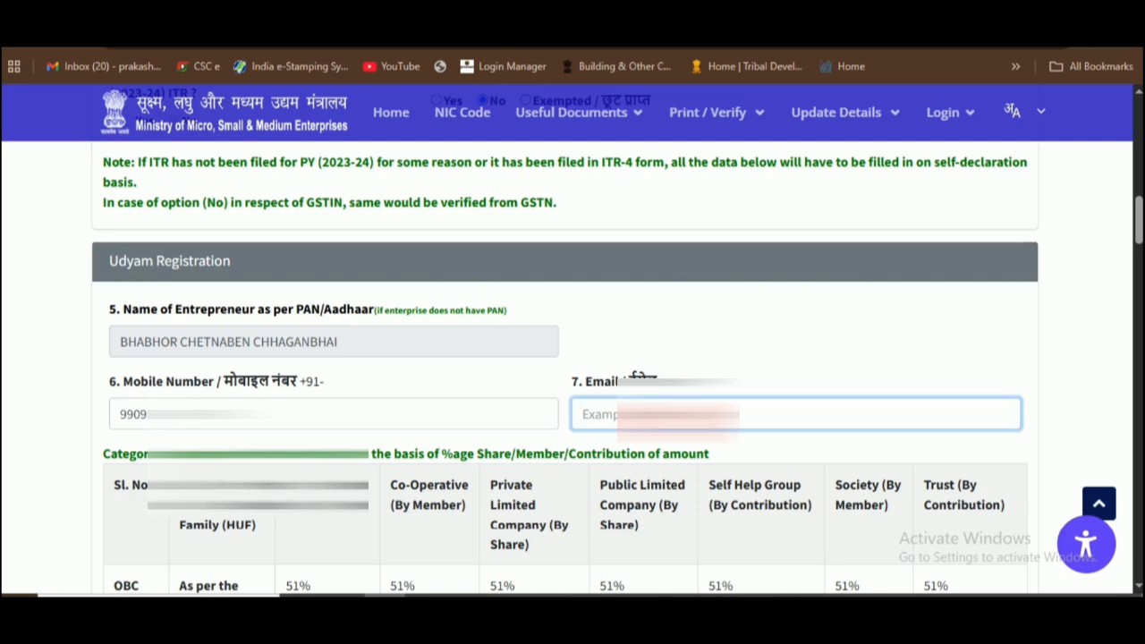
pyautogui.write('chaga')
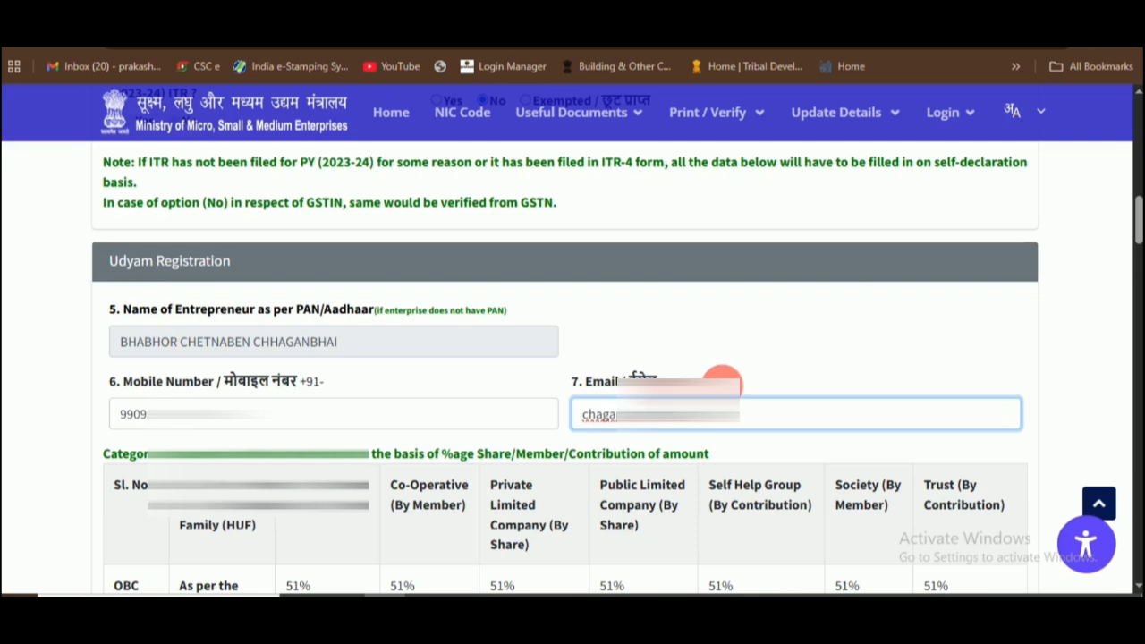
pyautogui.write('.com')
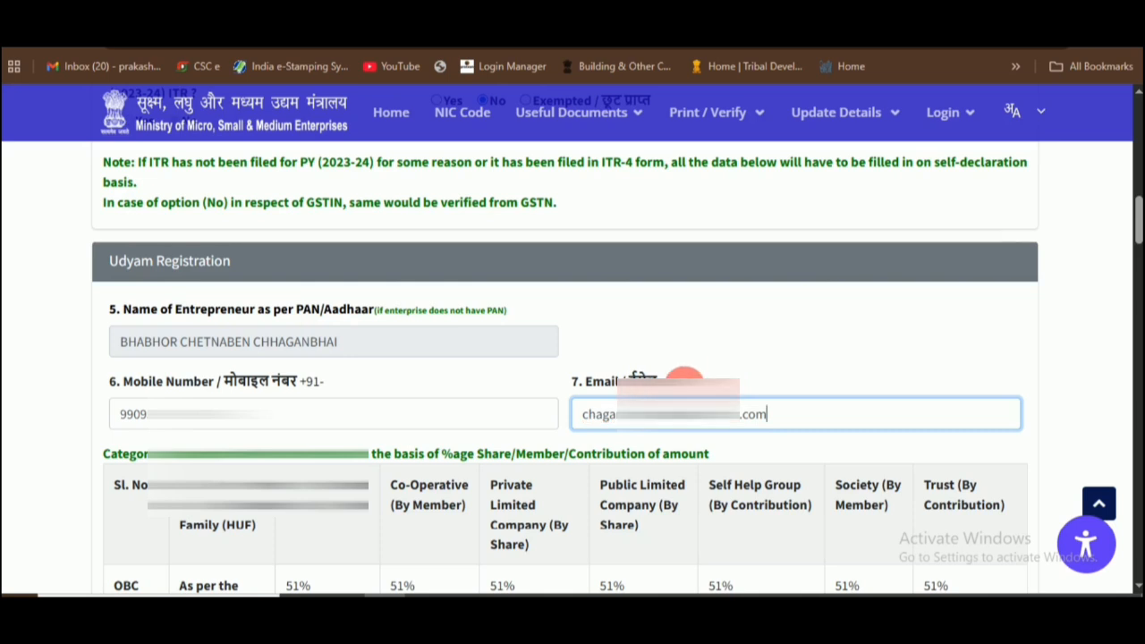
pyautogui.moveTo(1134, 207); pyautogui.dragTo(1134, 268)
# Set social category ST, gender Female and specially abled No
pyautogui.click(390, 227)
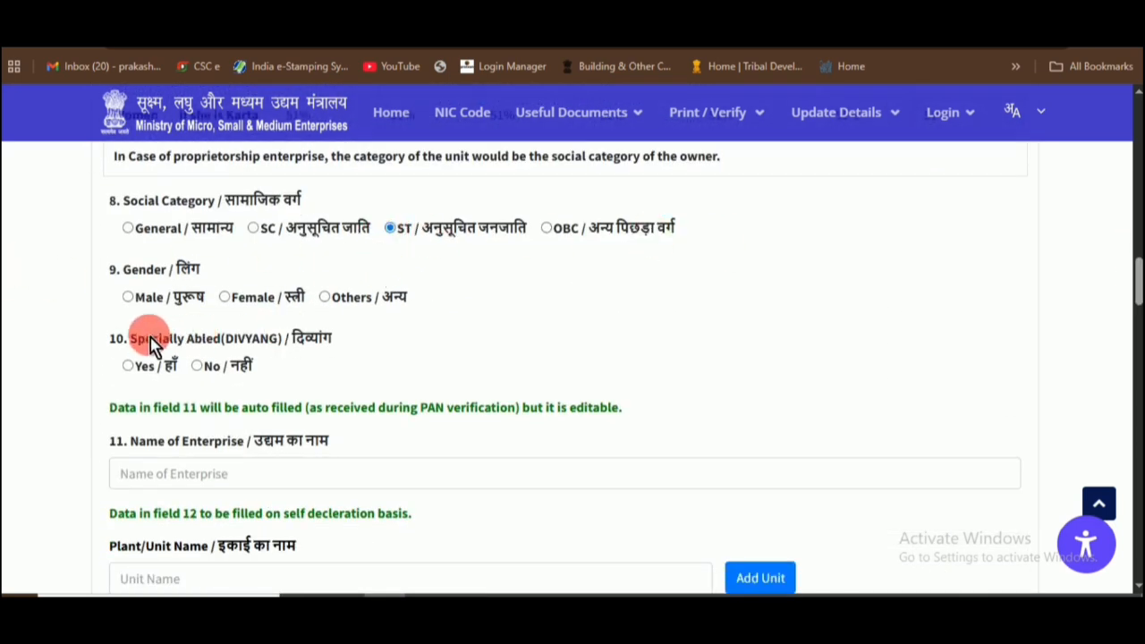
pyautogui.click(223, 297)
pyautogui.click(197, 366)
# Name the enterprise 'BABA RAMDEV KIRANA AND GENRAL STORE'
pyautogui.click(204, 483)
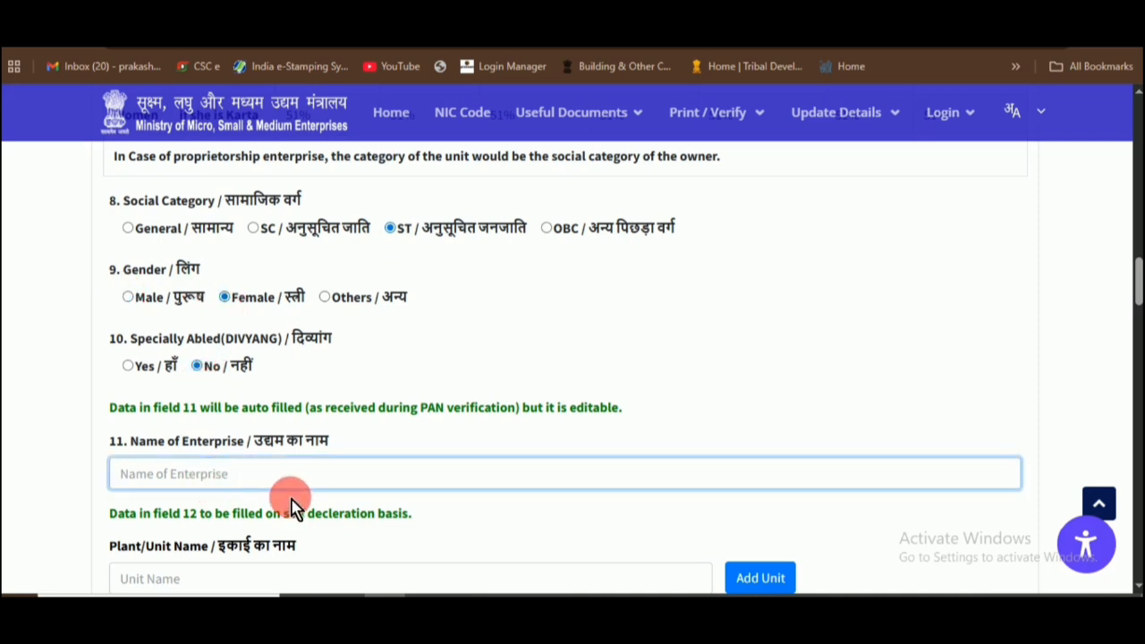
pyautogui.write('BABA RAMD')
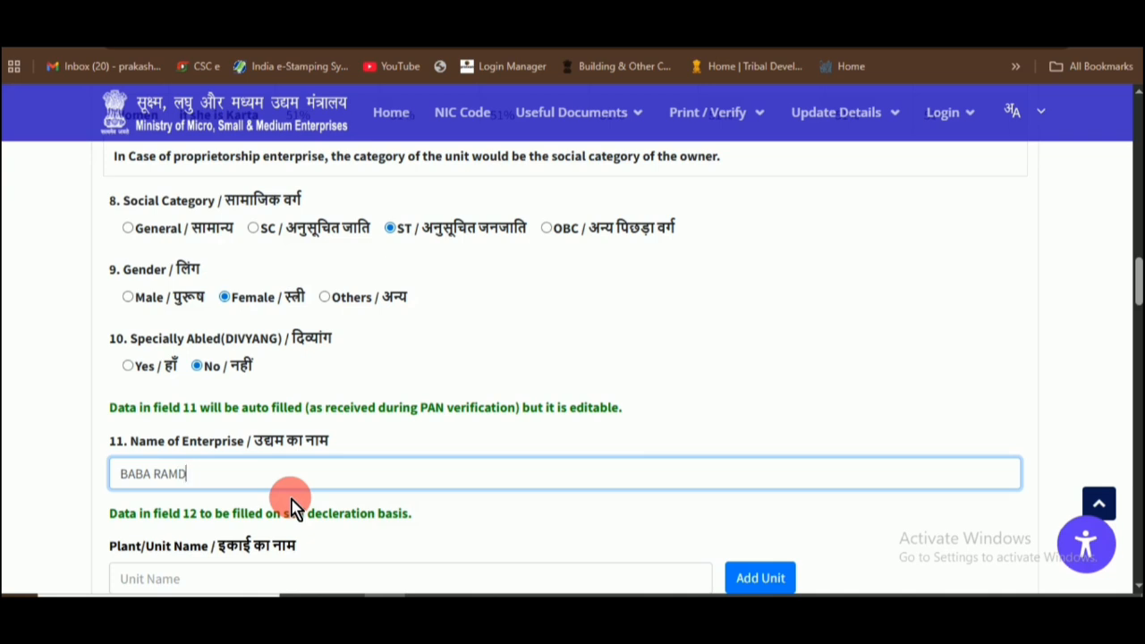
pyautogui.write('EV KIRANA STORE')
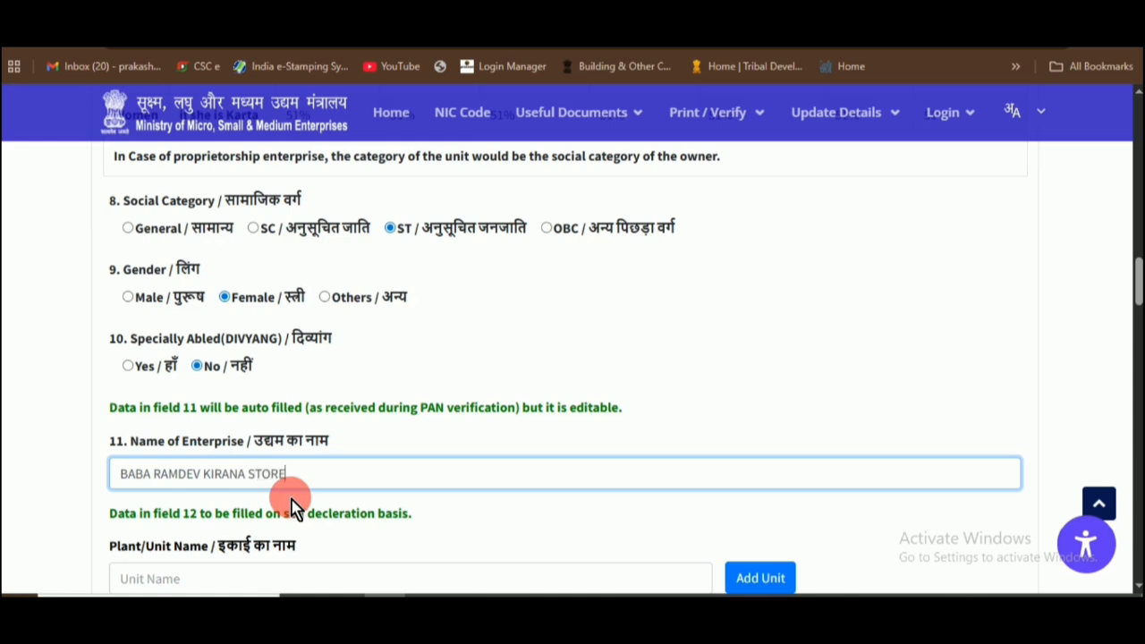
pyautogui.click(251, 474)
pyautogui.write('AND GEN')
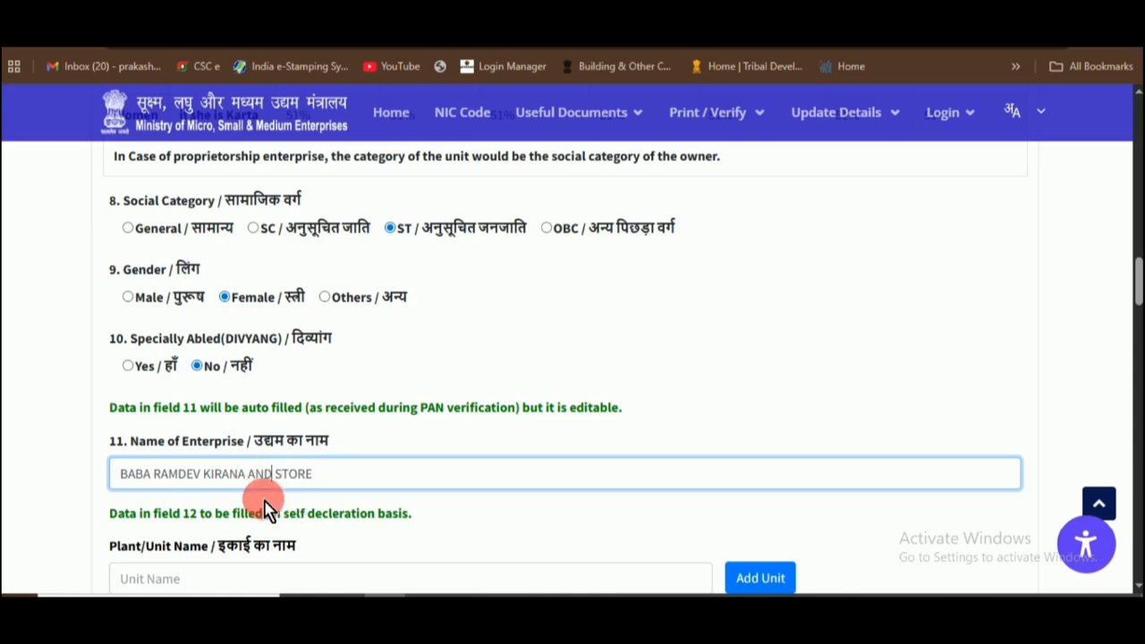
pyautogui.write('RAL')
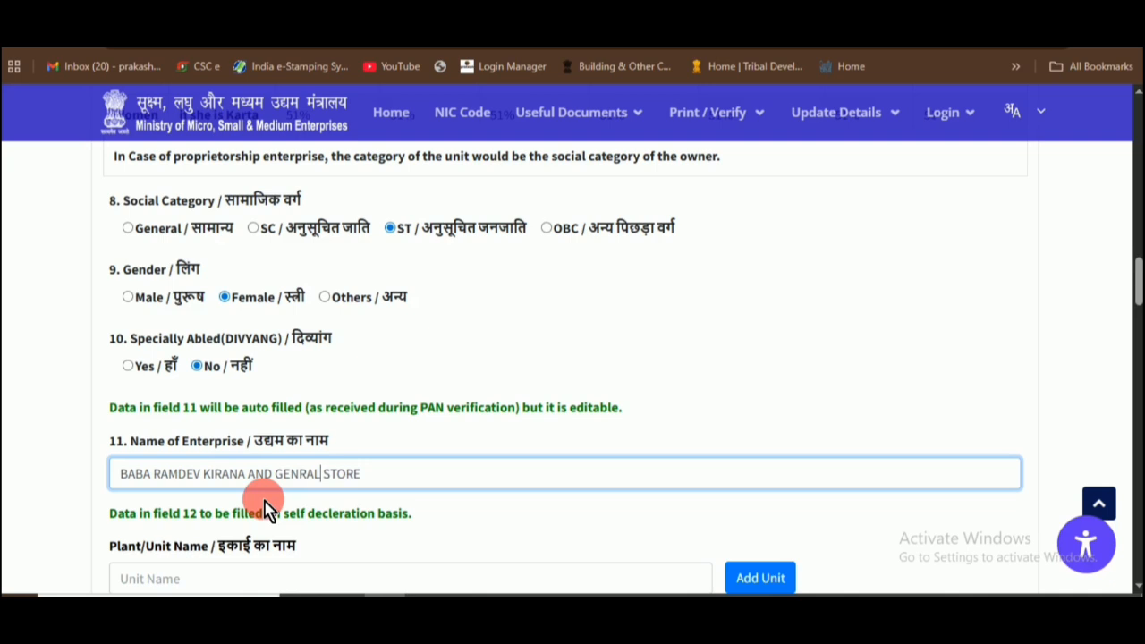
pyautogui.scroll(-3, 1135, 286)
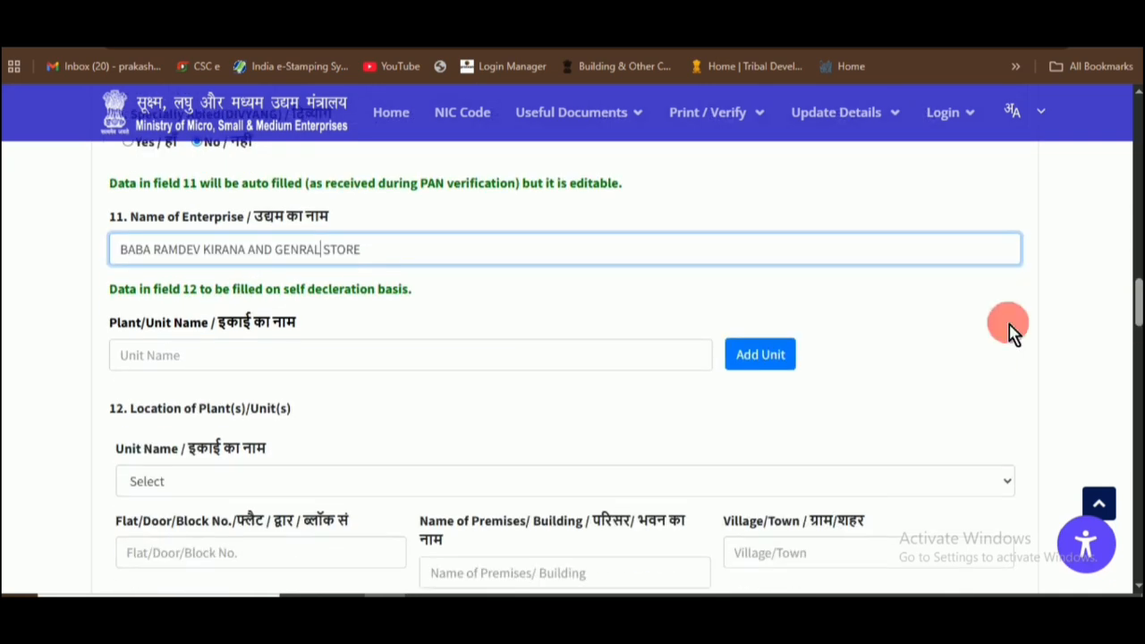
# Add a plant unit named with the owner's full name to the unit list
pyautogui.click(213, 362)
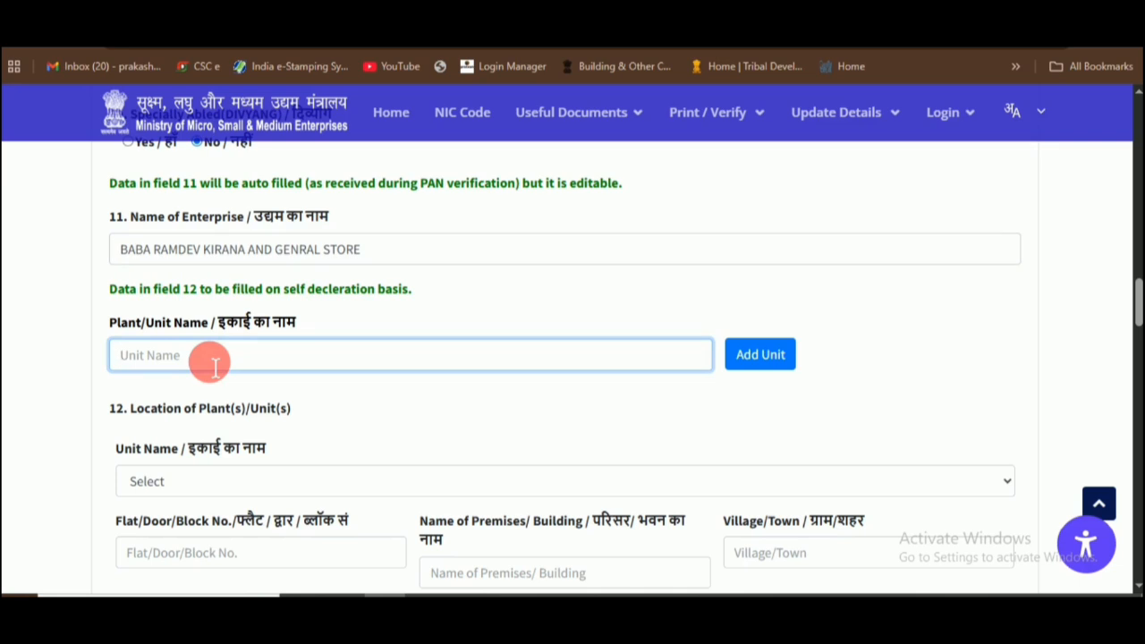
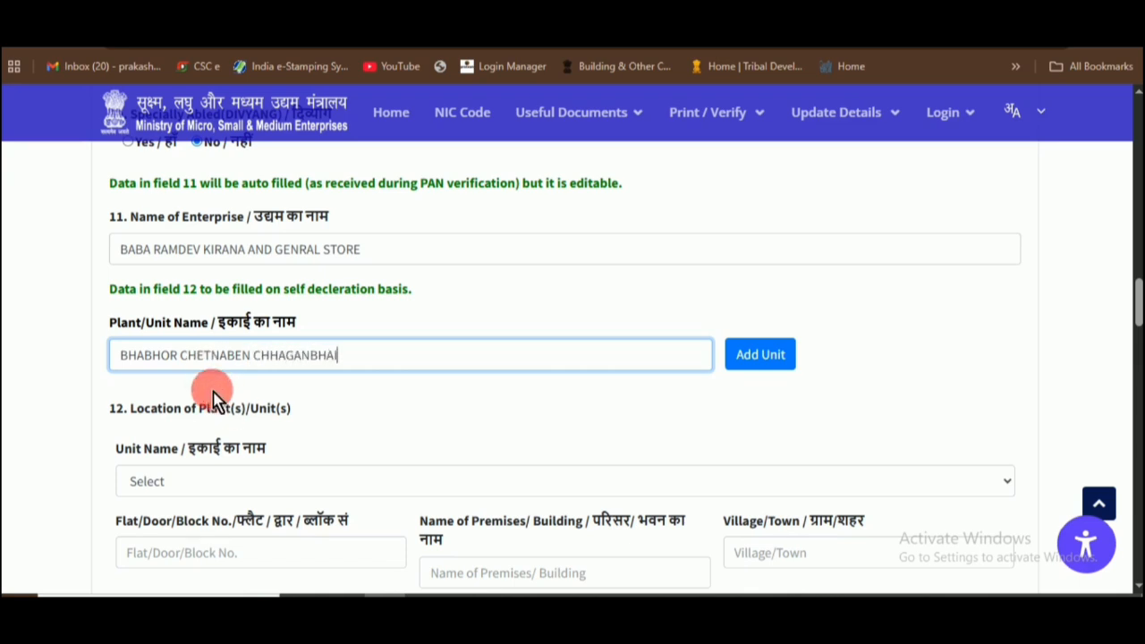
pyautogui.click(749, 374)
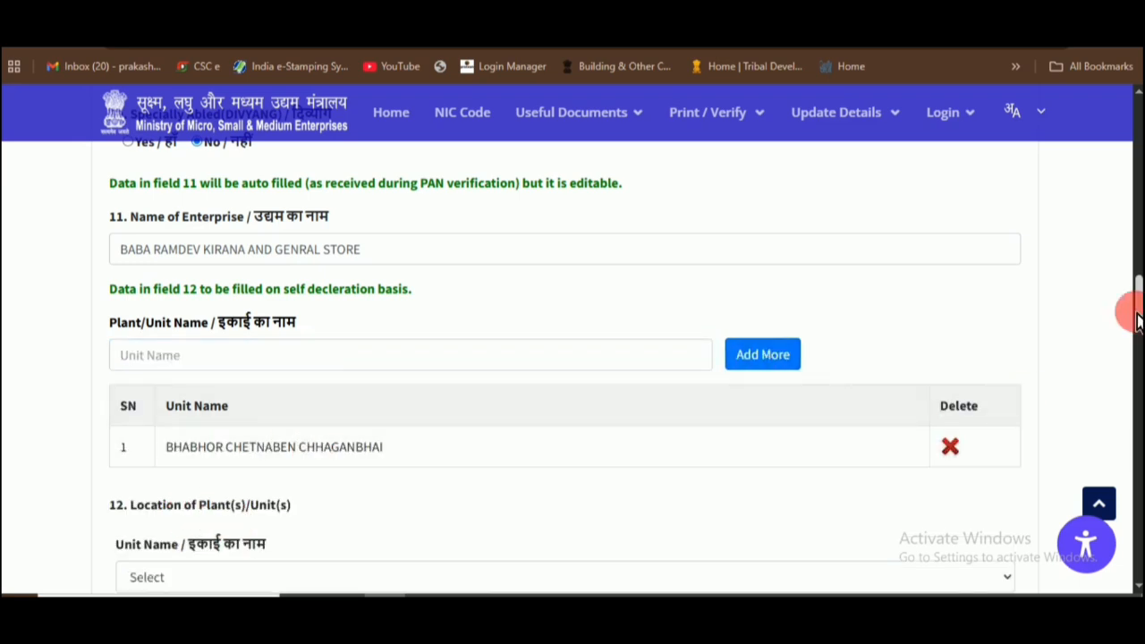
pyautogui.scroll(-4, 357, 450)
# Select the owner's unit and enter its flat number, premises, village, block and road
pyautogui.click(228, 239)
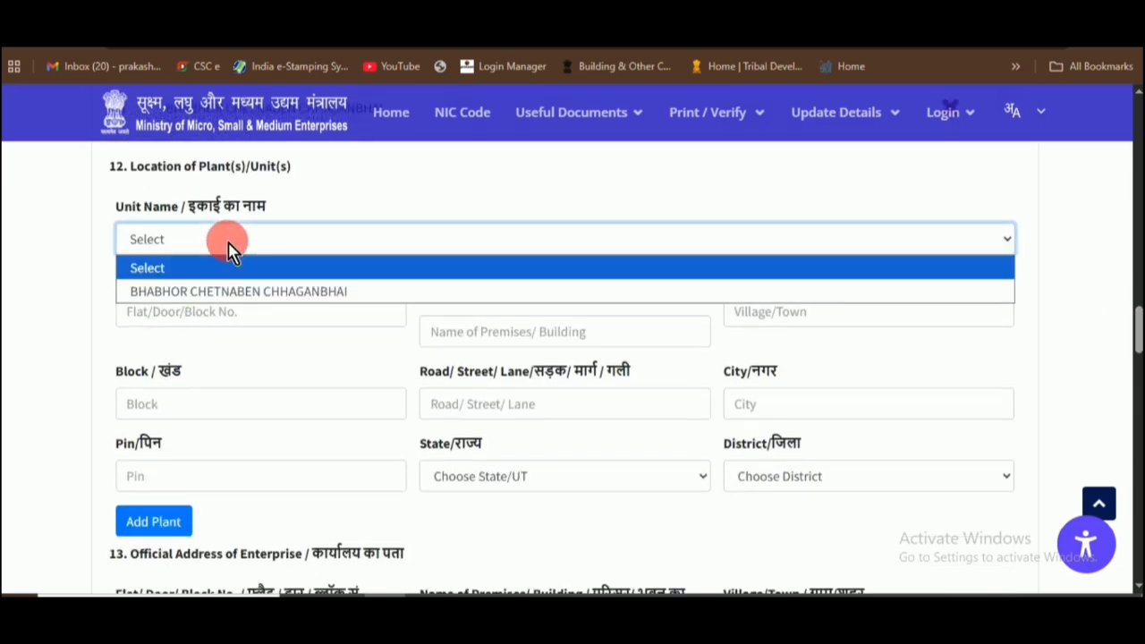
pyautogui.click(207, 291)
pyautogui.click(178, 322)
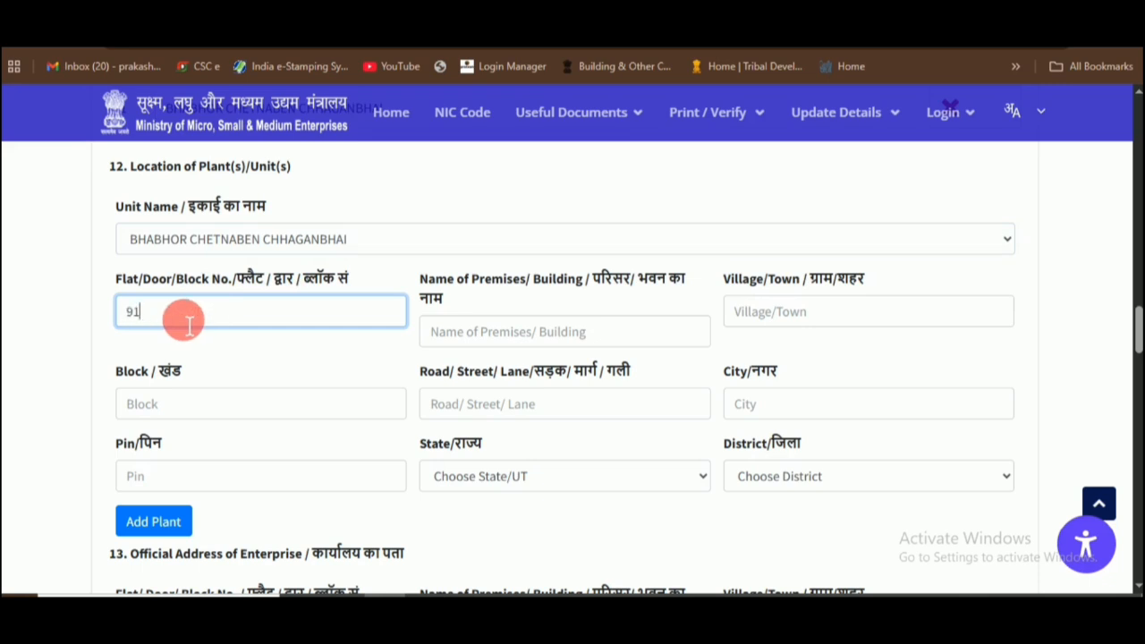
pyautogui.click(506, 342)
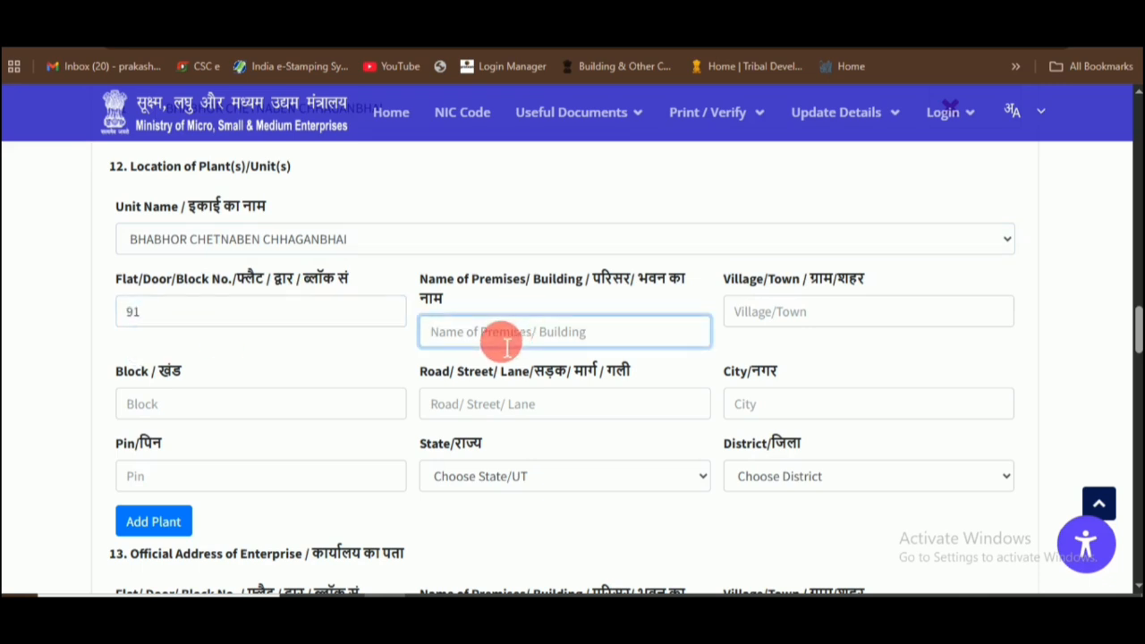
pyautogui.click(845, 313)
pyautogui.click(212, 407)
pyautogui.write('GARBADA')
pyautogui.click(498, 413)
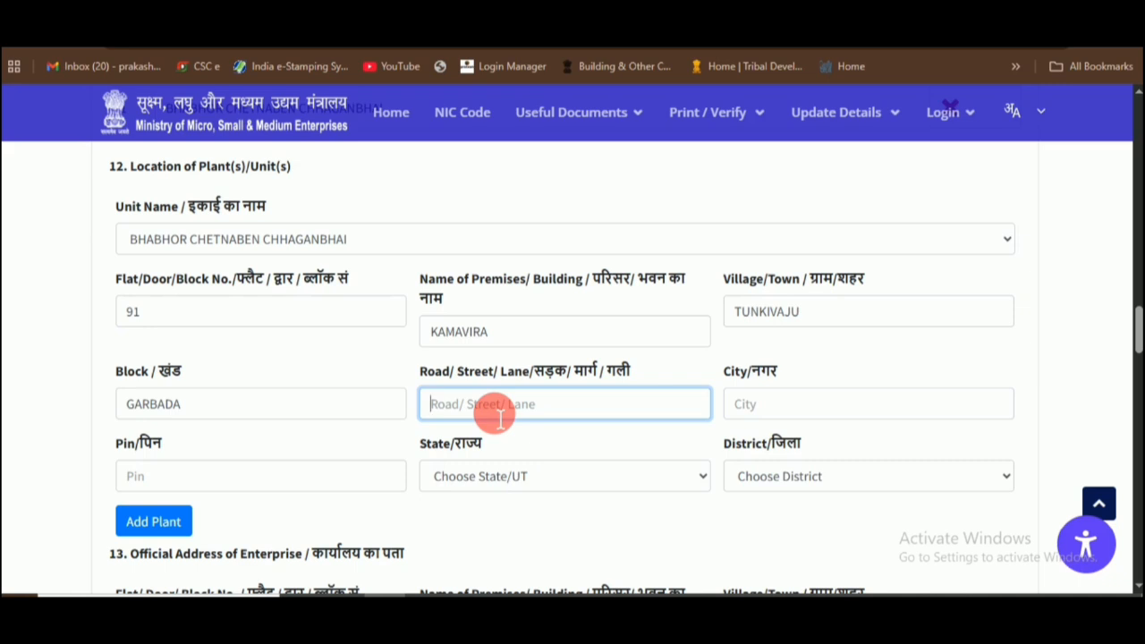
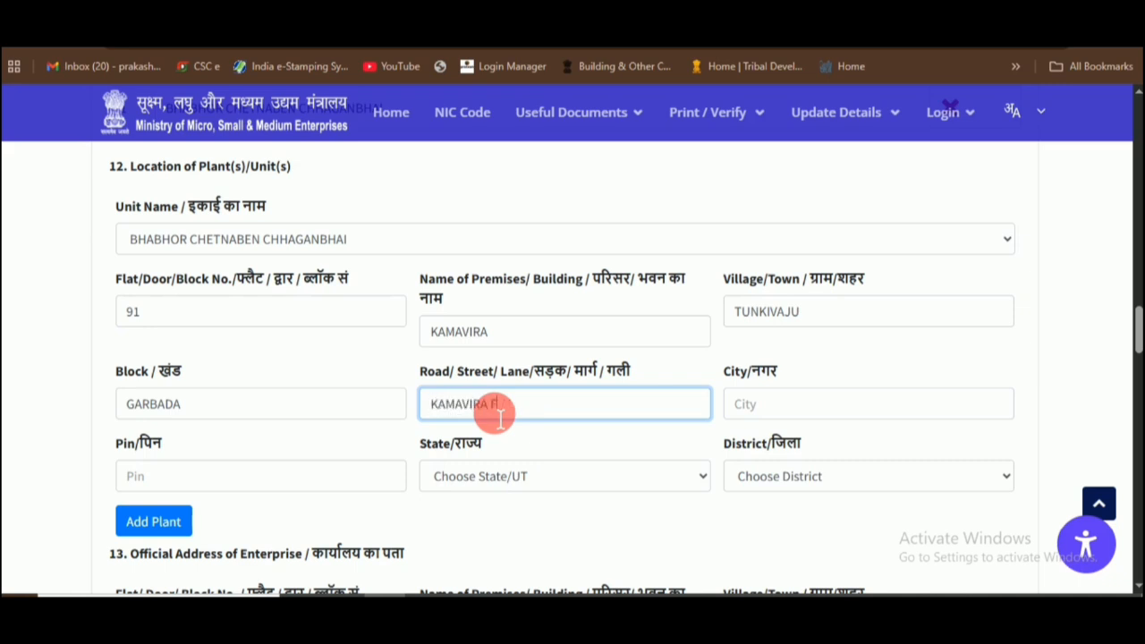
# Enter the city and pin code, choose Gujarat and Dohad district, and add the plant
pyautogui.click(786, 405)
pyautogui.write('GARBADA')
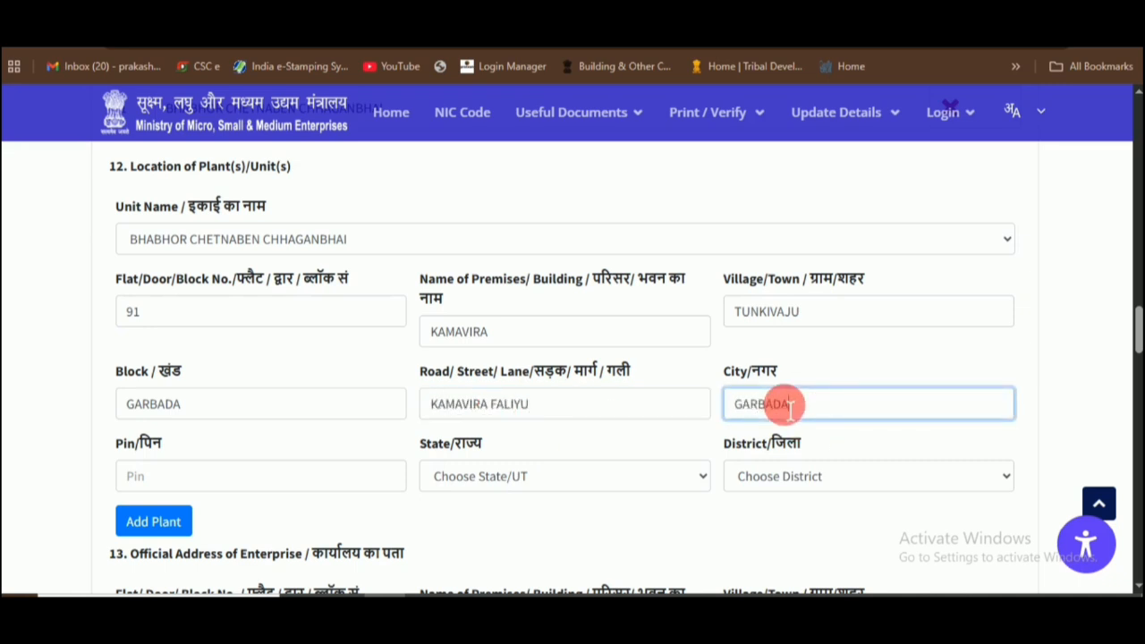
pyautogui.click(326, 477)
pyautogui.write('389155')
pyautogui.click(621, 483)
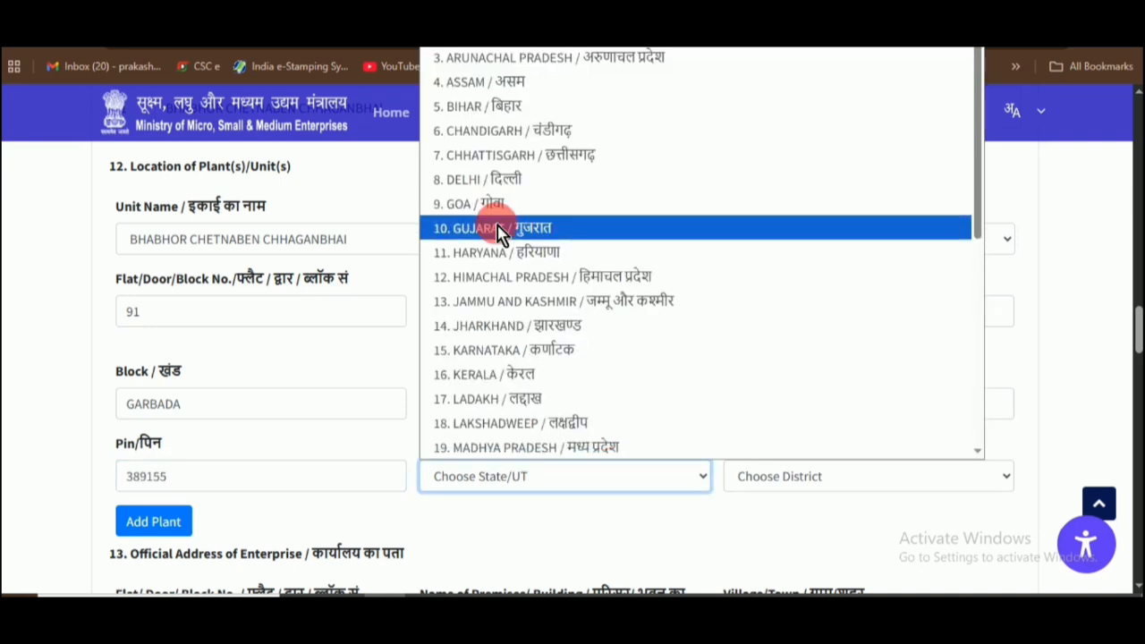
pyautogui.click(501, 235)
pyautogui.click(787, 475)
pyautogui.click(775, 274)
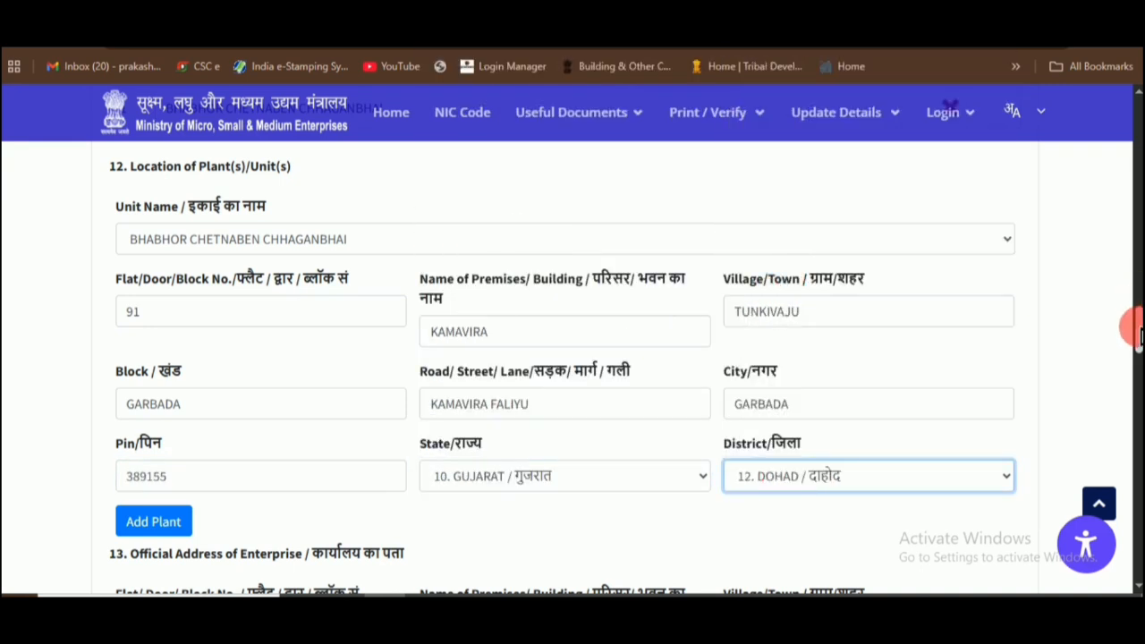
pyautogui.scroll(-3, 1132, 332)
pyautogui.click(156, 301)
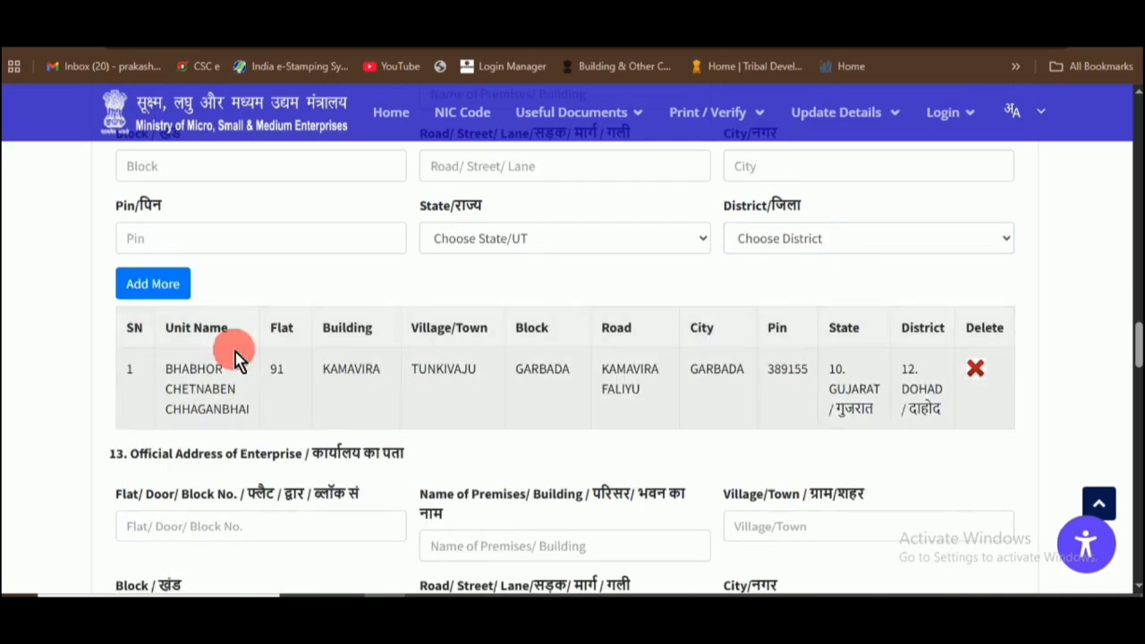
# Enter 05/02/2021 as the date of incorporation and answer No to business commenced
pyautogui.moveTo(1132, 339); pyautogui.dragTo(1136, 400)
pyautogui.scroll(-3, 1136, 400)
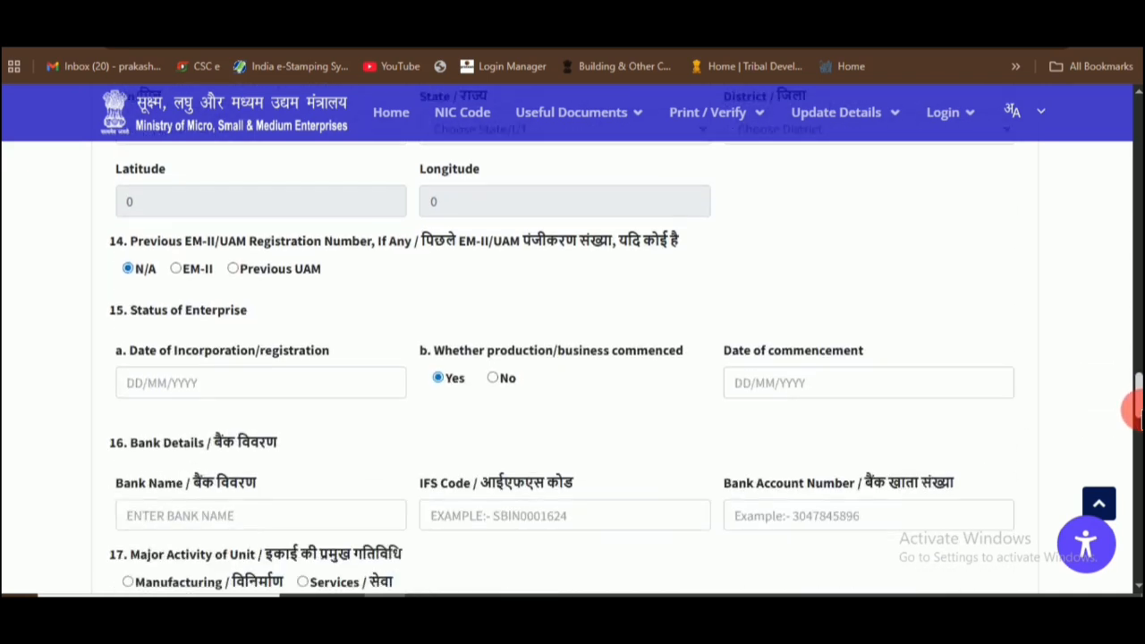
pyautogui.click(217, 271)
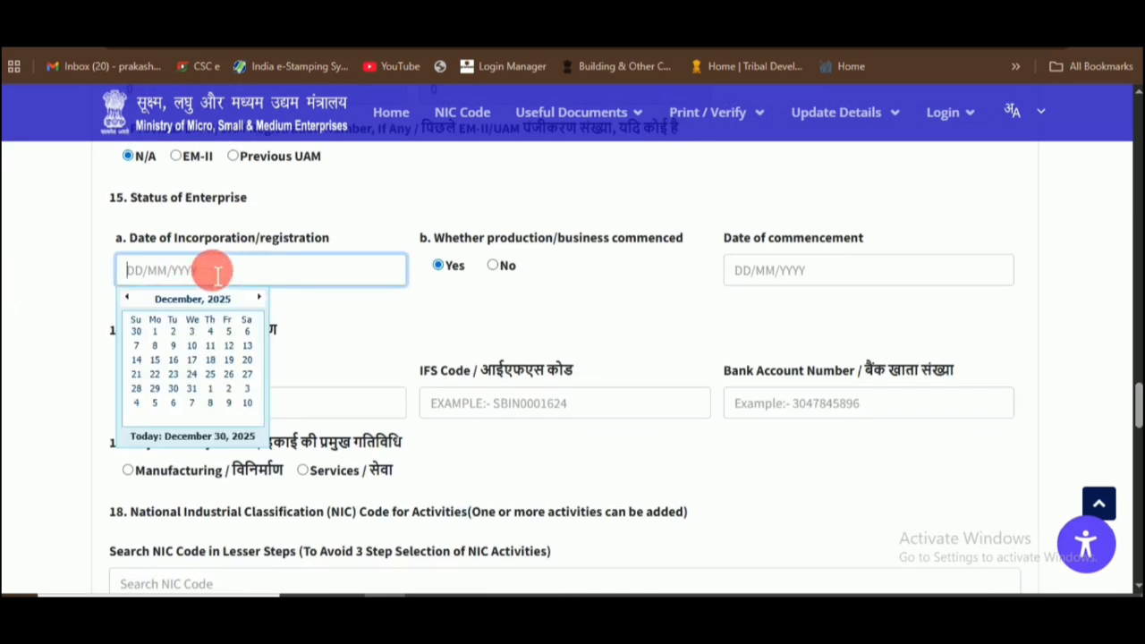
pyautogui.write('05/02/2021')
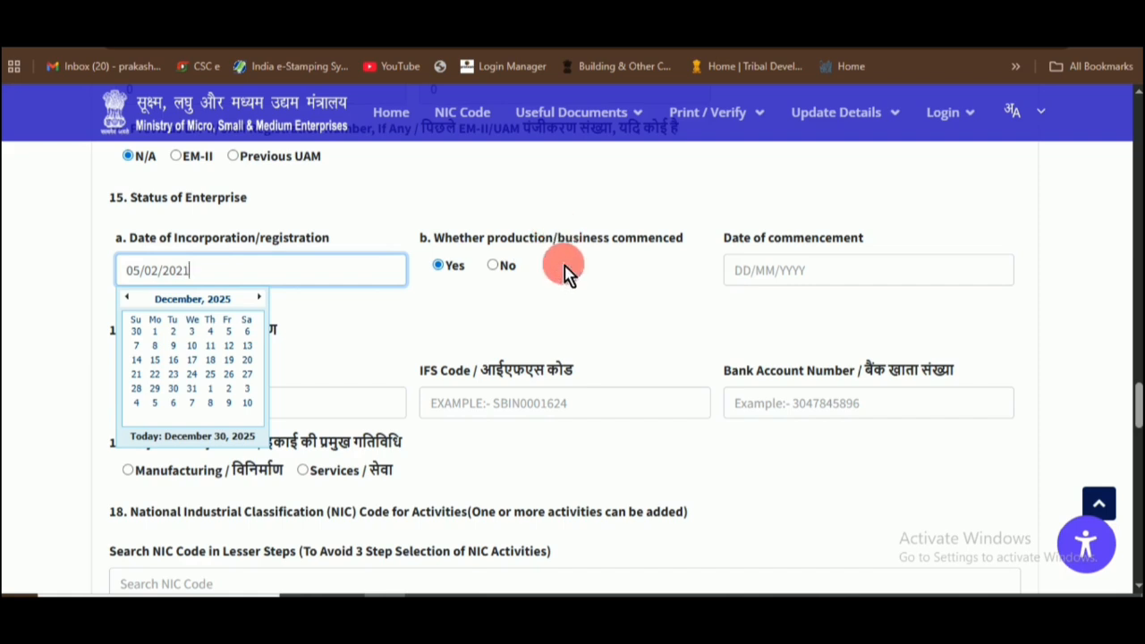
pyautogui.click(499, 269)
pyautogui.click(152, 405)
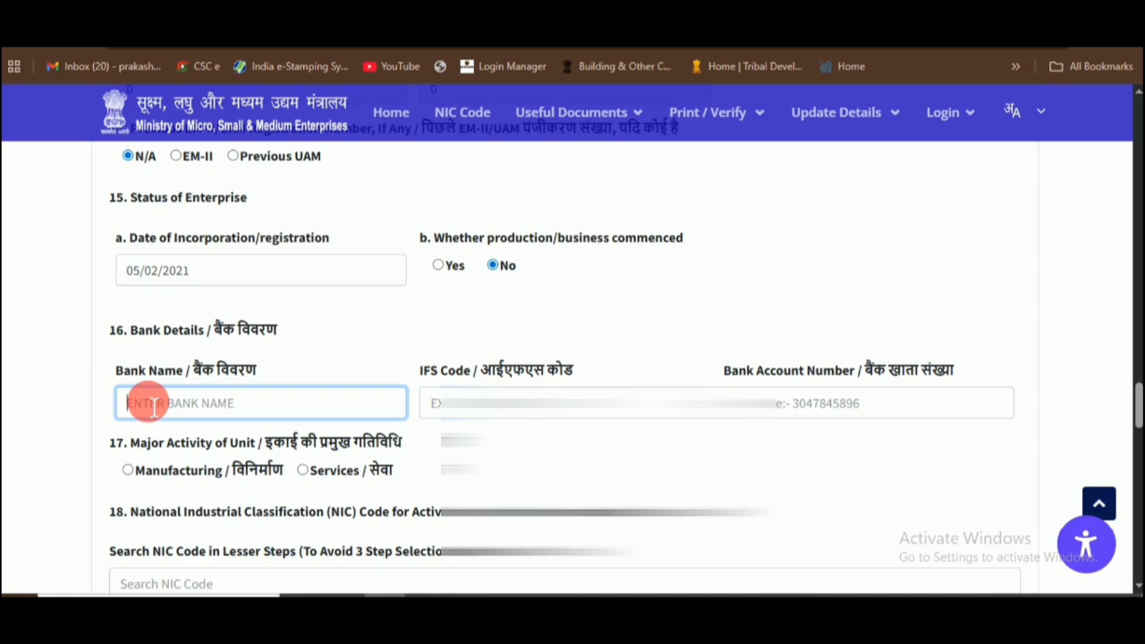
# Enter State Bank of India as the bank, with its IFS code and account number
pyautogui.write('STATE BANK OF INDIA')
pyautogui.press('BackSpace')
pyautogui.write('A')
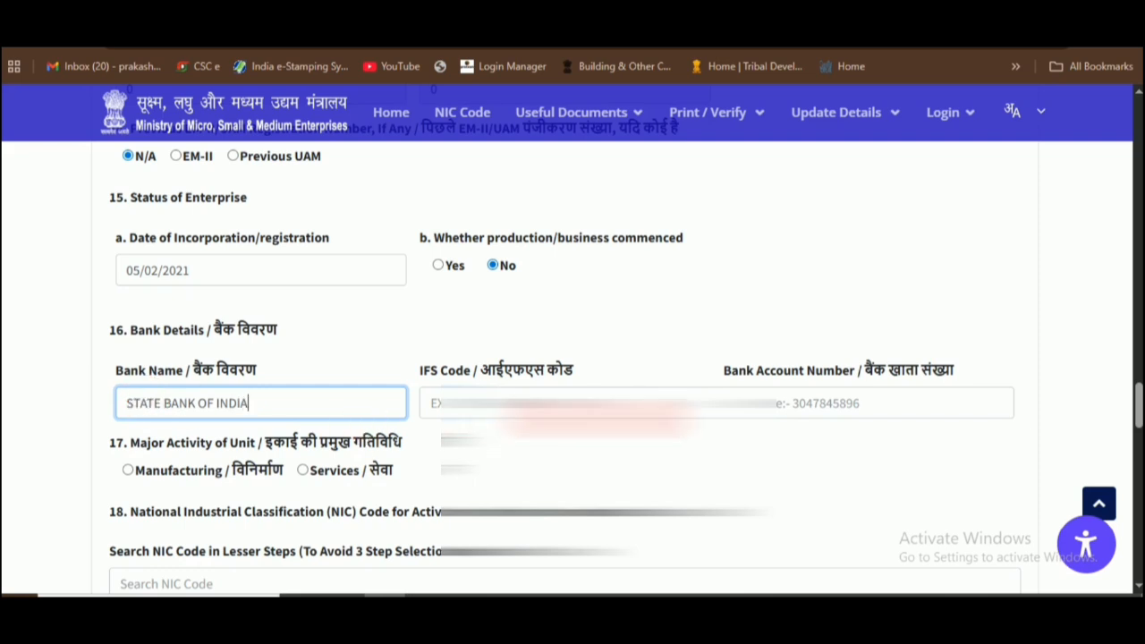
pyautogui.click(491, 374)
pyautogui.write('S')
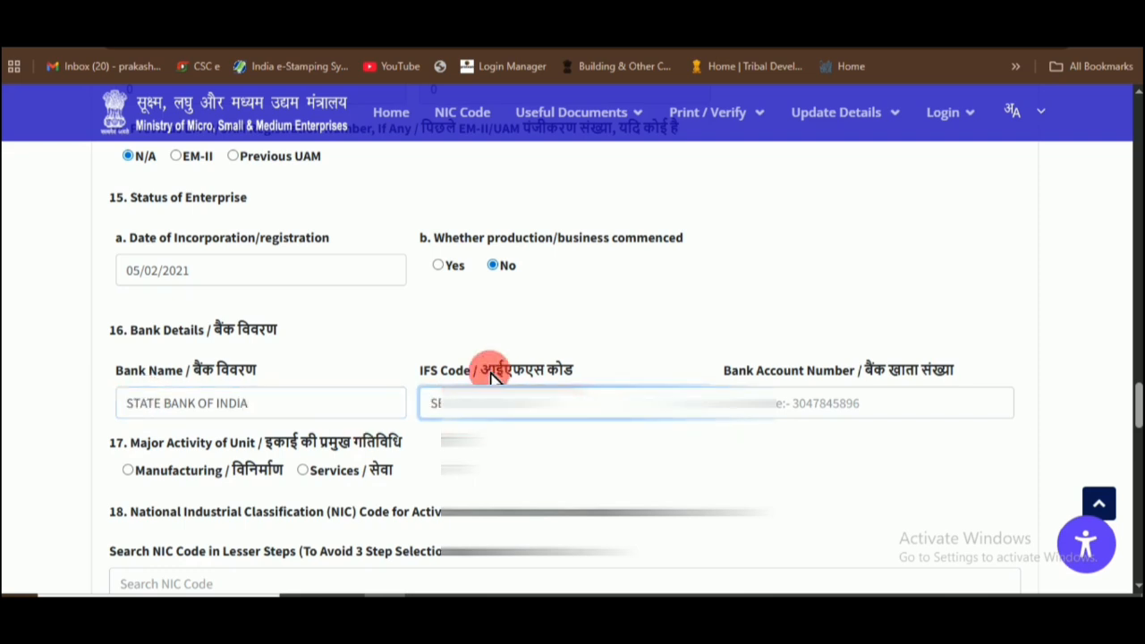
pyautogui.click(805, 411)
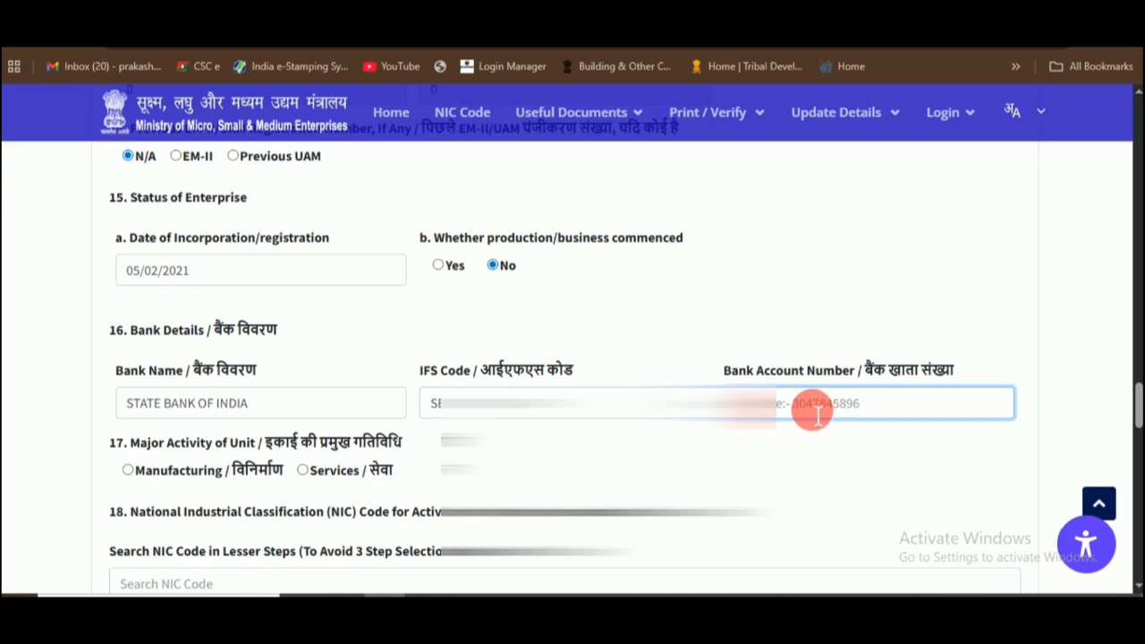
pyautogui.write('3')
pyautogui.write('3011')
# Set the unit's major activity to Services, with Trading as its type
pyautogui.click(302, 470)
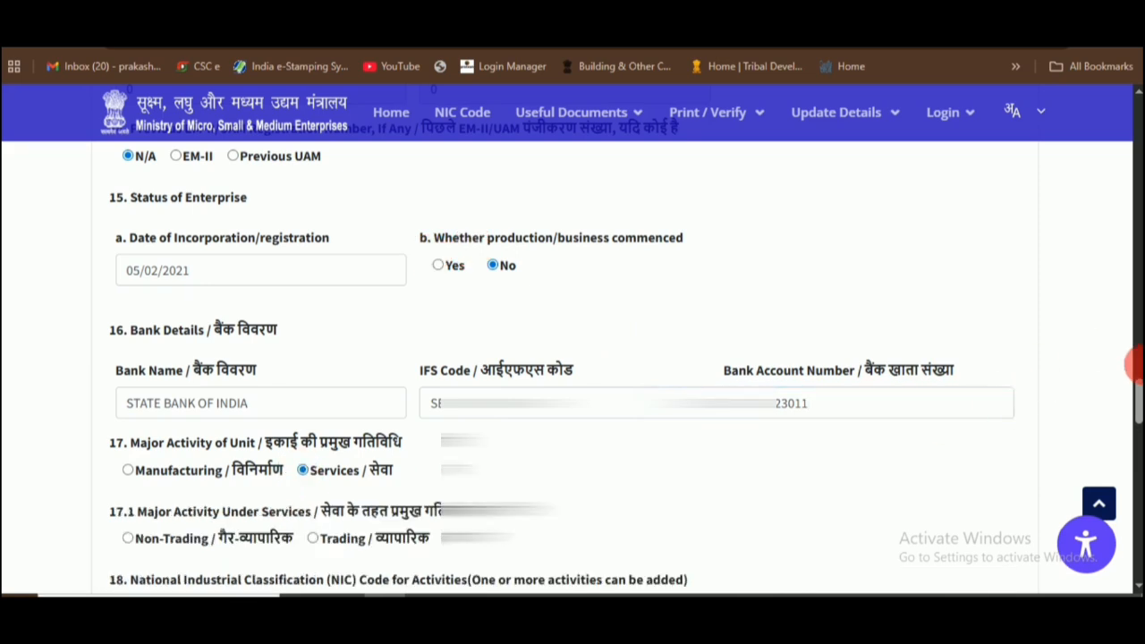
pyautogui.scroll(-2, 1133, 396)
pyautogui.click(312, 358)
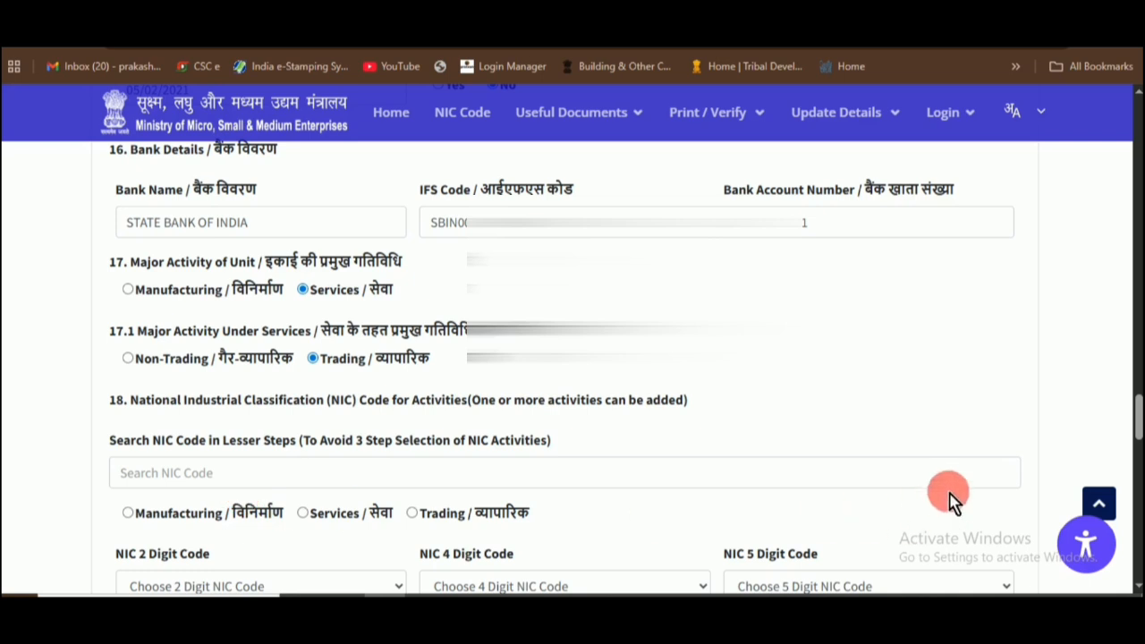
pyautogui.moveTo(1135, 416); pyautogui.dragTo(1134, 433)
# Choose Services as NIC category and 96-Other personal service activities as the 2-digit code
pyautogui.click(243, 282)
pyautogui.click(304, 326)
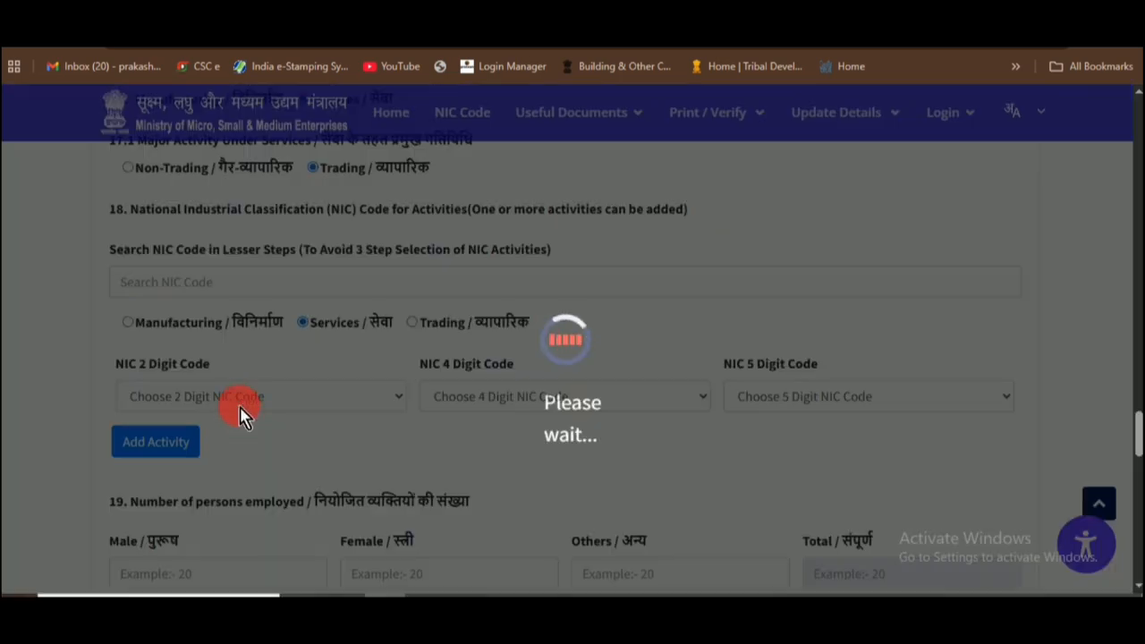
pyautogui.click(255, 404)
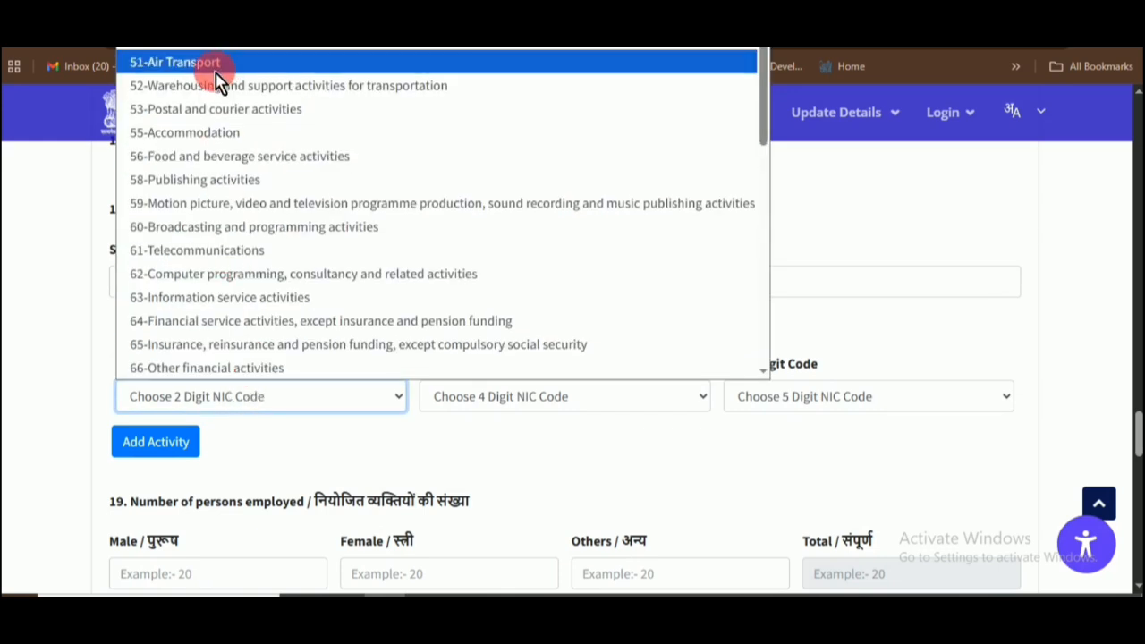
pyautogui.press('Up')
pyautogui.press('Down')
pyautogui.press('Down')
pyautogui.press('Down')
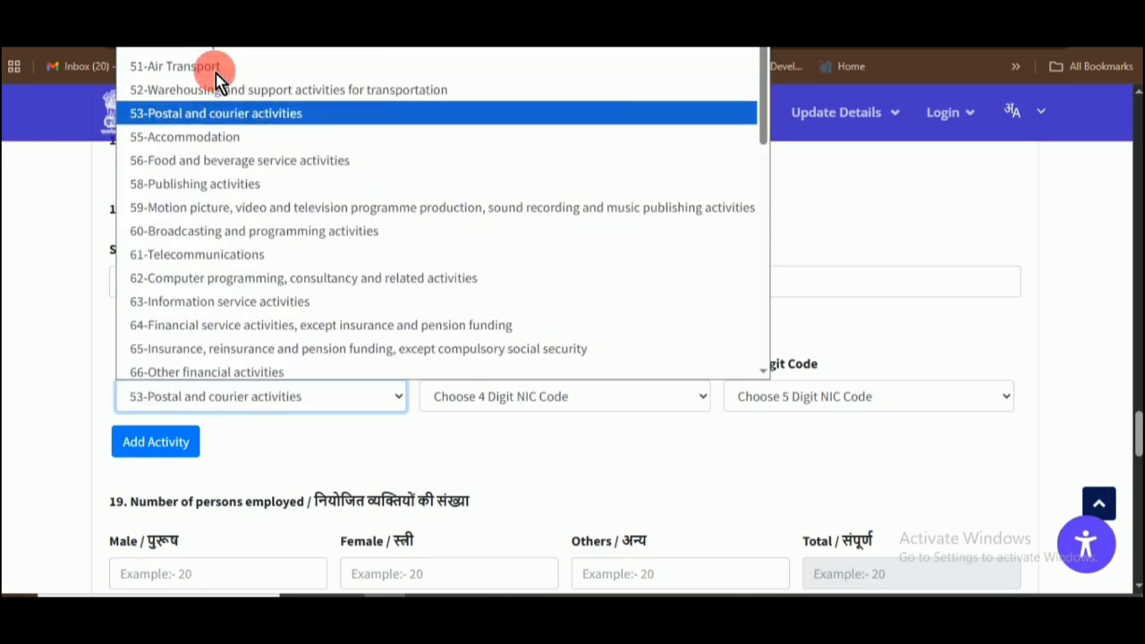
pyautogui.press('Down')
pyautogui.press('Down')
pyautogui.press('Down')
pyautogui.press('Down')
pyautogui.press('Down')
pyautogui.press('Down')
pyautogui.press('Down')
pyautogui.press('Down')
pyautogui.press('Down')
pyautogui.press('Down')
pyautogui.press('Down')
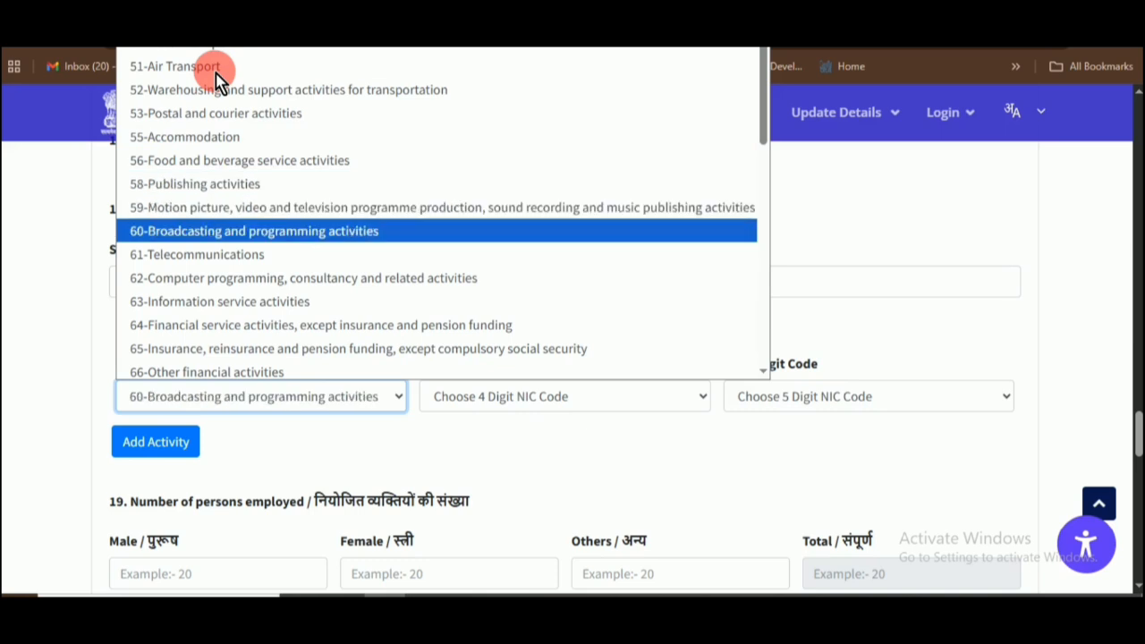
pyautogui.press('Down')
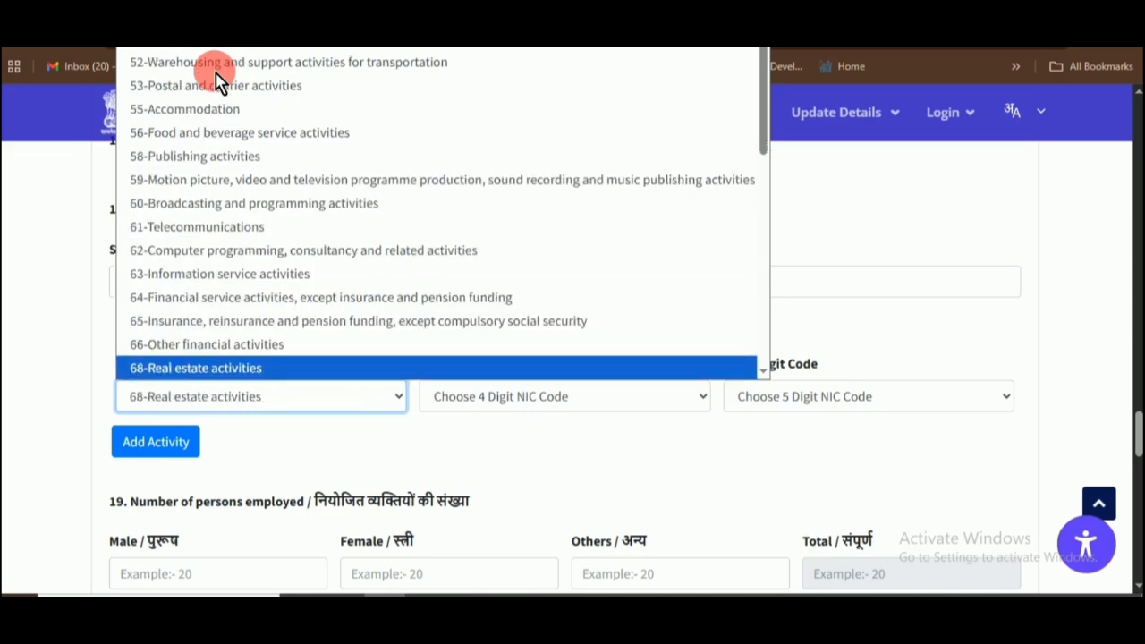
pyautogui.press('Down')
pyautogui.press('Down')
pyautogui.press('Down')
pyautogui.press('Down')
pyautogui.press('Down')
pyautogui.press('Down')
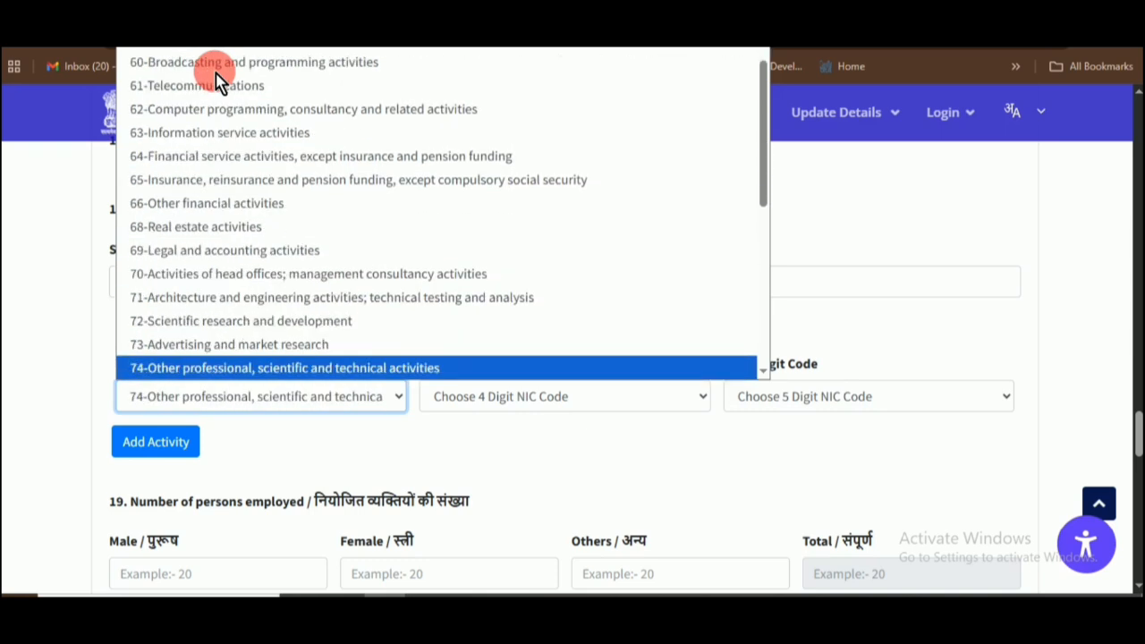
pyautogui.press('Down')
pyautogui.press('Down')
pyautogui.press('Down')
pyautogui.press('Down')
pyautogui.press('Down')
pyautogui.press('Down')
pyautogui.press('Down')
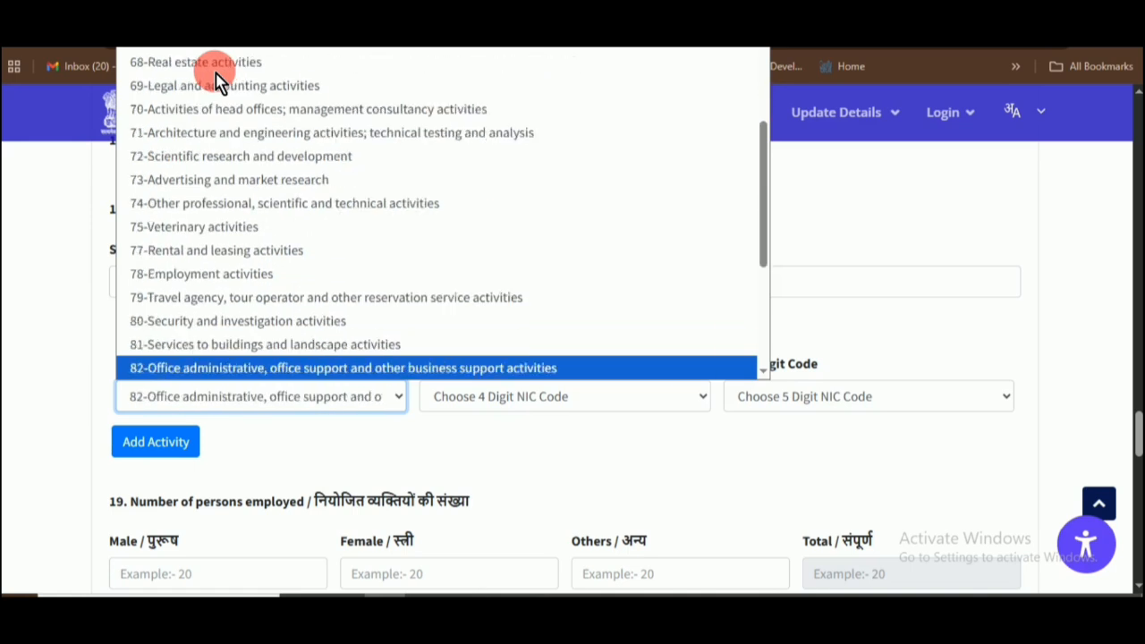
pyautogui.press('Down')
pyautogui.press('Down')
pyautogui.press('Down')
pyautogui.press('Down')
pyautogui.press('Down')
pyautogui.press('Down')
pyautogui.press('Down')
pyautogui.press('Down')
pyautogui.press('Down')
pyautogui.press('Down')
pyautogui.press('Down')
pyautogui.press('Up')
pyautogui.press('Down')
pyautogui.press('Return')
# Pick 9609-Other personal service activities n.e.c. as the 4-digit NIC code and review the 5-digit options
pyautogui.click(511, 397)
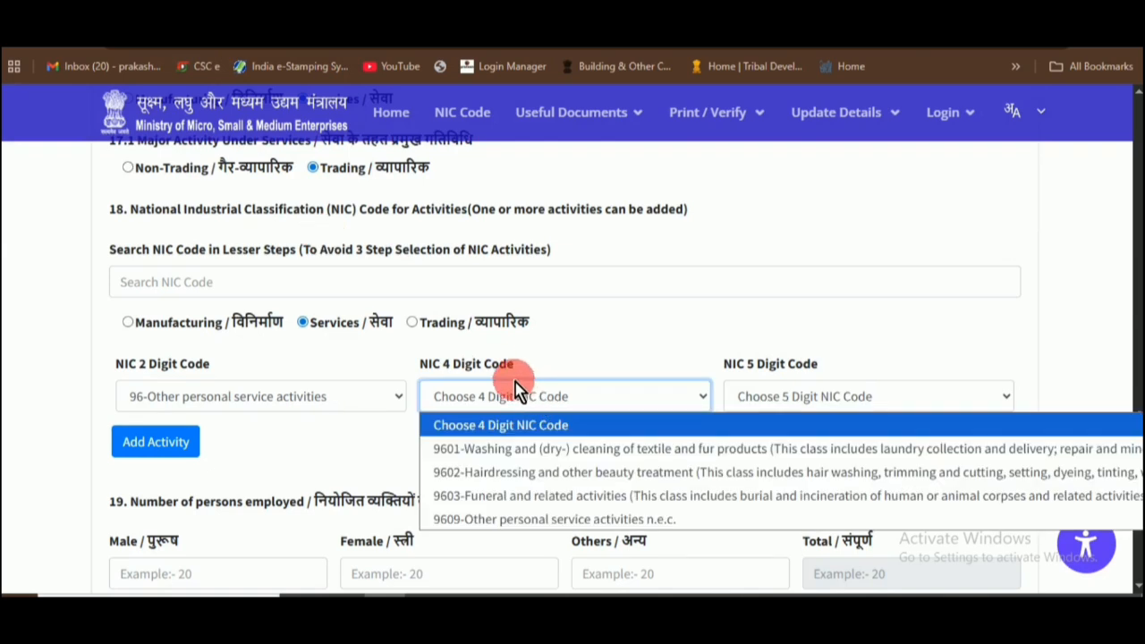
pyautogui.click(537, 519)
pyautogui.click(817, 399)
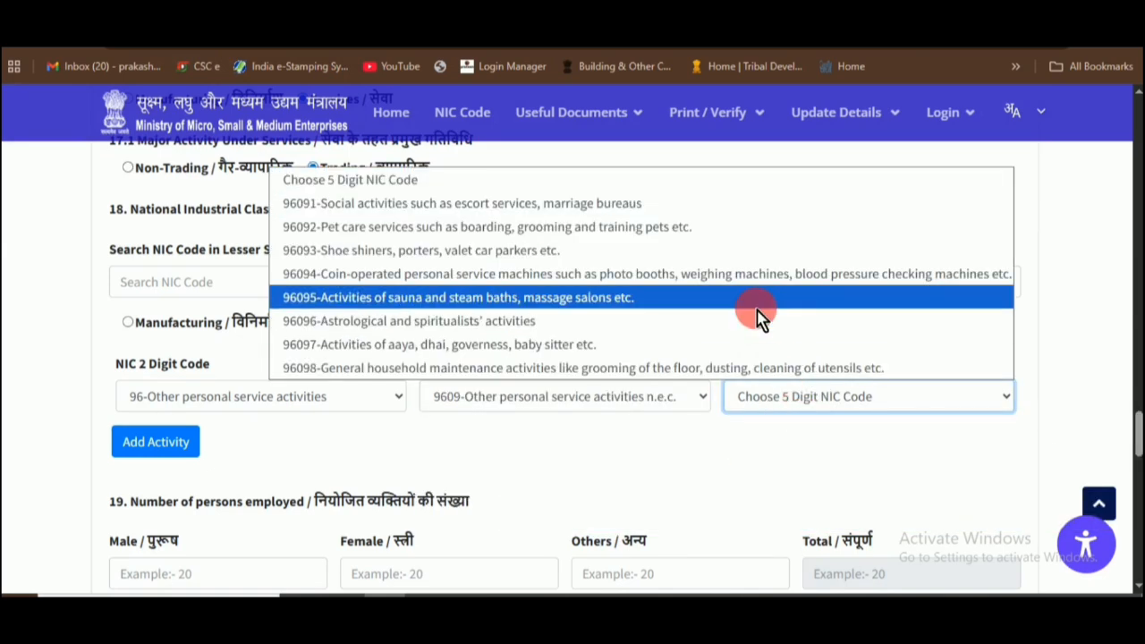
pyautogui.click(605, 399)
pyautogui.click(817, 396)
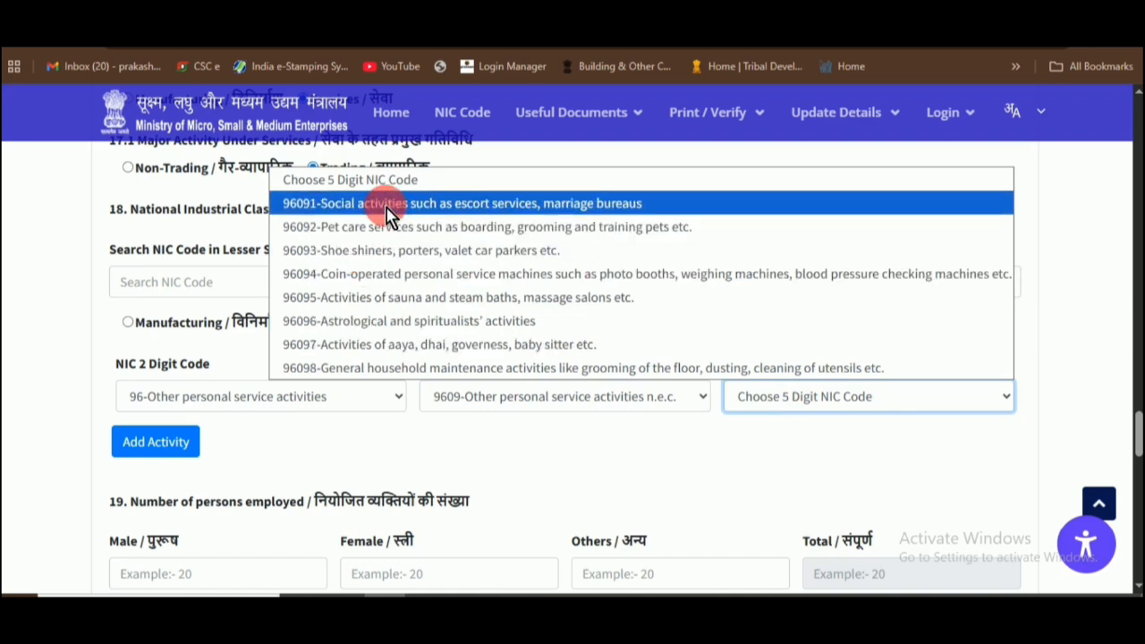
pyautogui.click(385, 399)
pyautogui.press('Up')
pyautogui.press('Up')
pyautogui.press('Up')
pyautogui.press('Up')
pyautogui.press('Up')
pyautogui.press('Up')
pyautogui.press('Up')
pyautogui.press('Up')
pyautogui.press('Up')
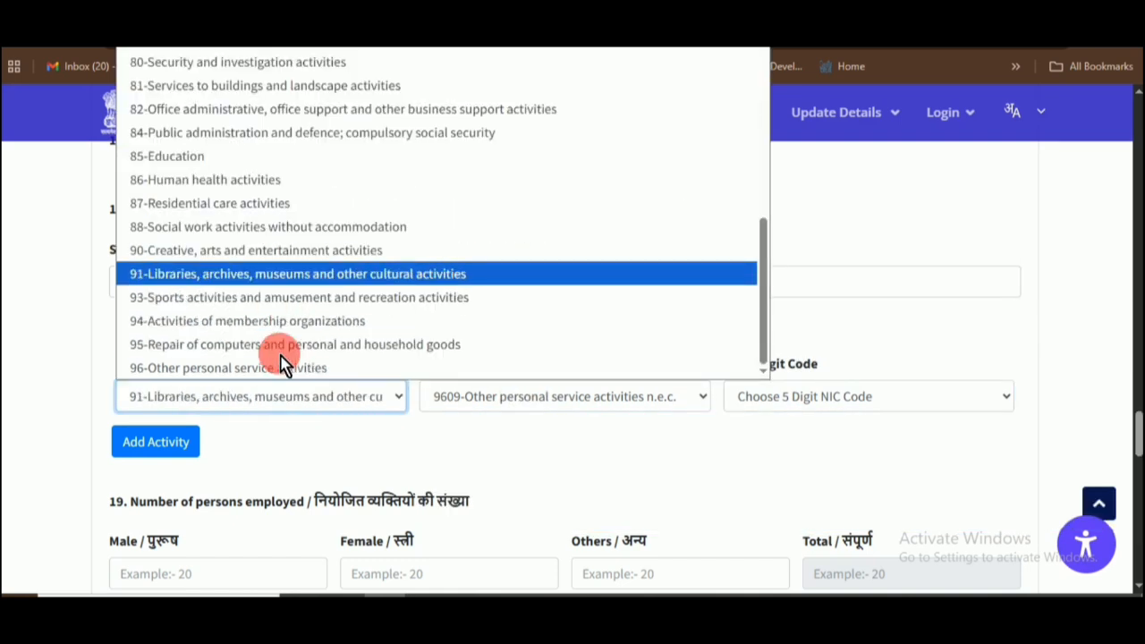
pyautogui.press('Up')
pyautogui.press('Up')
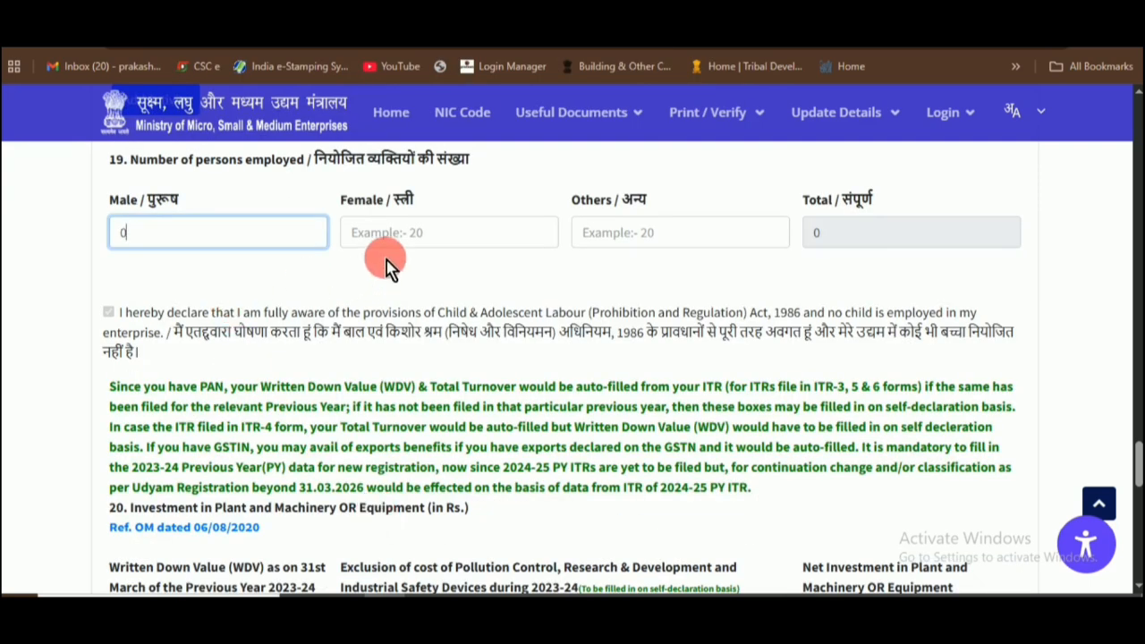
# Enter 1 female and 0 other employees, bringing the total employed to 2
pyautogui.click(385, 233)
pyautogui.write('1')
pyautogui.click(667, 232)
pyautogui.write('1')
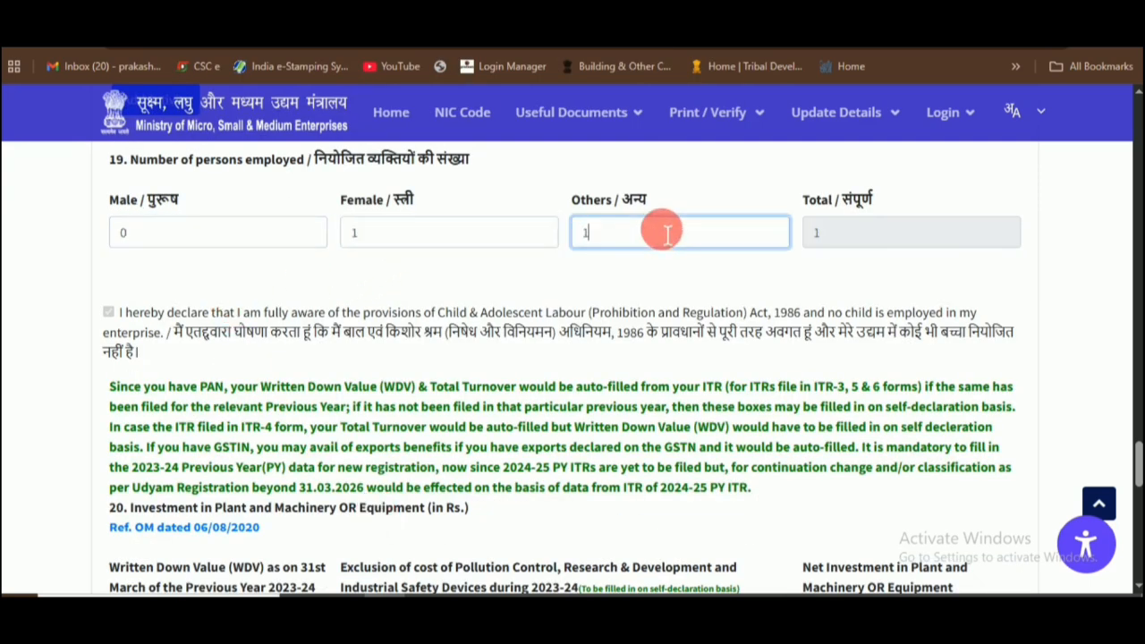
pyautogui.press('BackSpace')
pyautogui.click(170, 231)
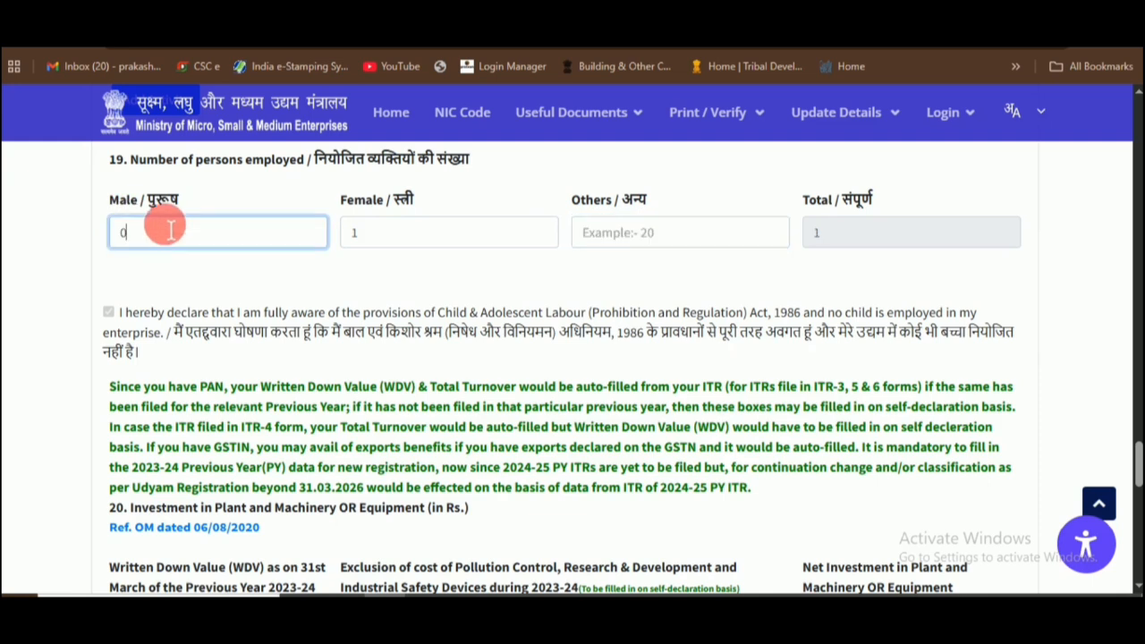
pyautogui.click(730, 240)
pyautogui.write('0')
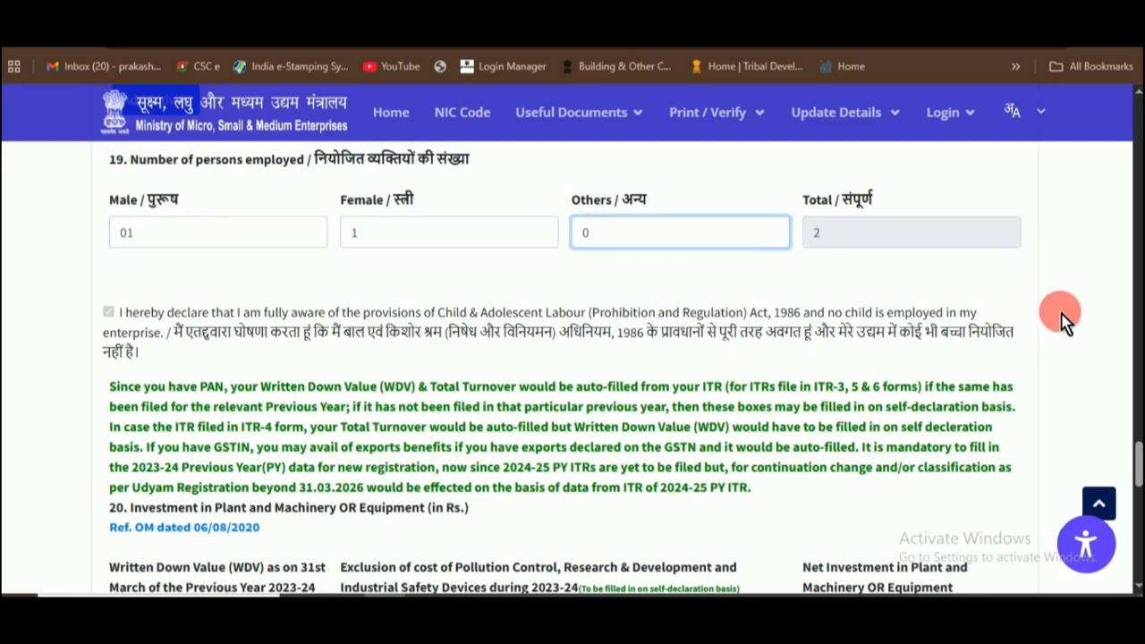
pyautogui.scroll(-3, 1135, 465)
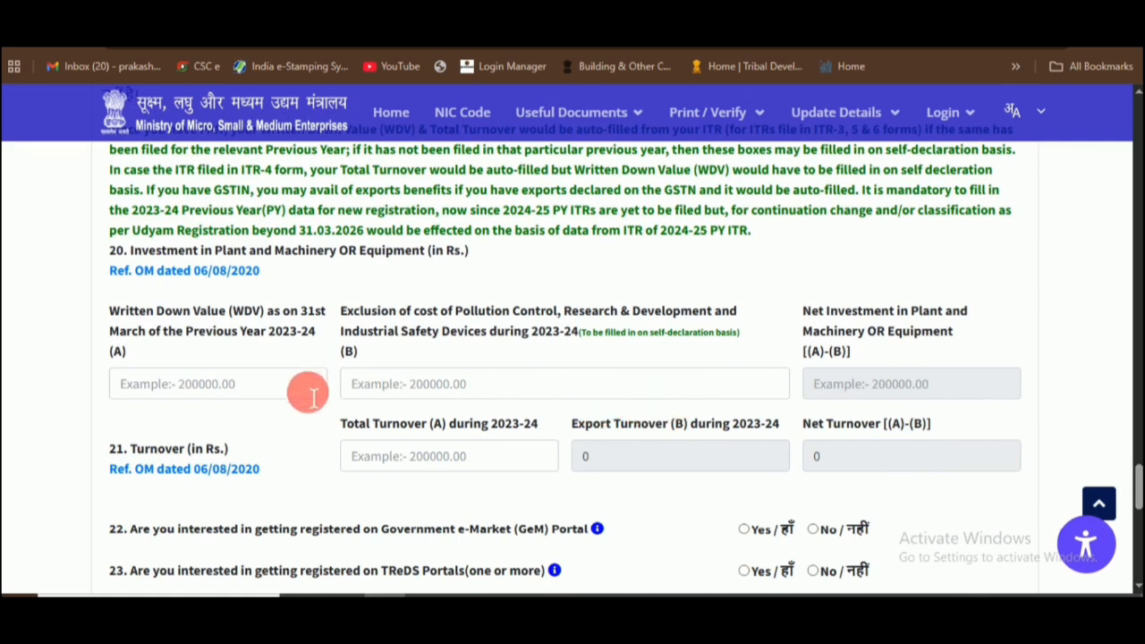
# Enter WDV 300000, exclusion 100000 and total turnover 500000 for 2023-24
pyautogui.click(206, 397)
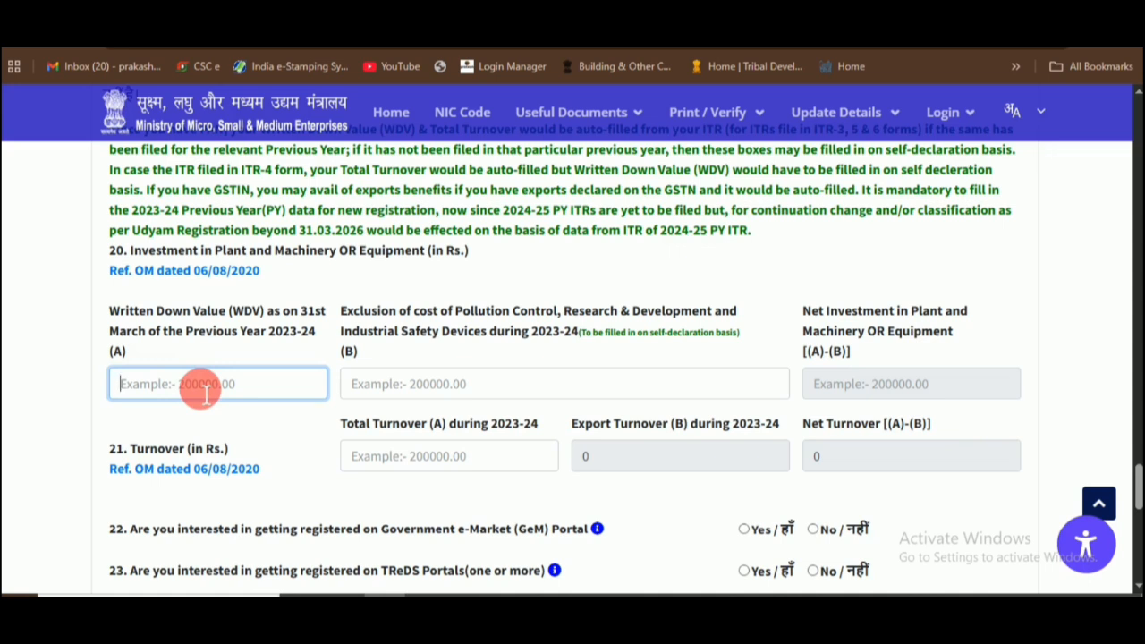
pyautogui.write('100000')
pyautogui.click(473, 460)
pyautogui.write('500000')
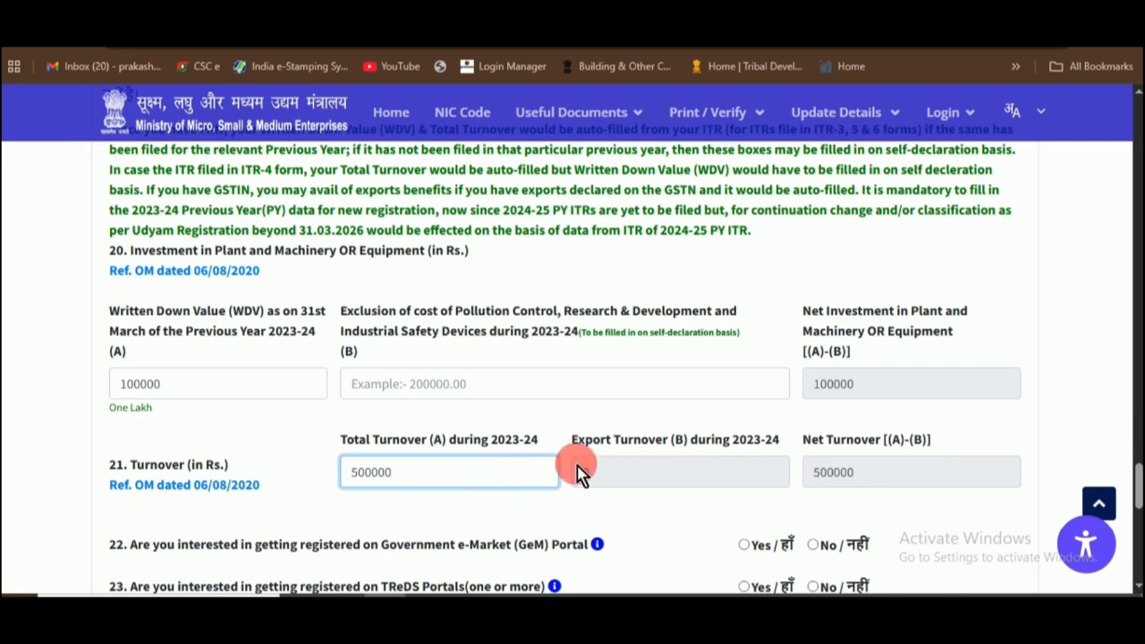
pyautogui.click(485, 391)
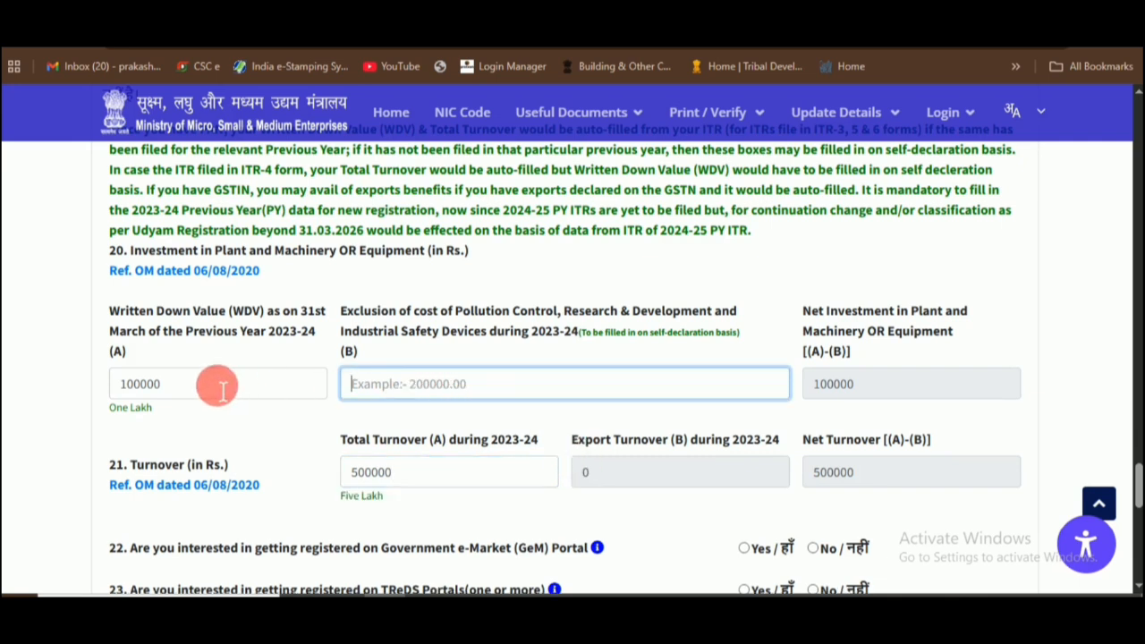
pyautogui.moveTo(217, 383); pyautogui.dragTo(72, 384)
pyautogui.write('300000')
pyautogui.press('Tab')
pyautogui.write('10000')
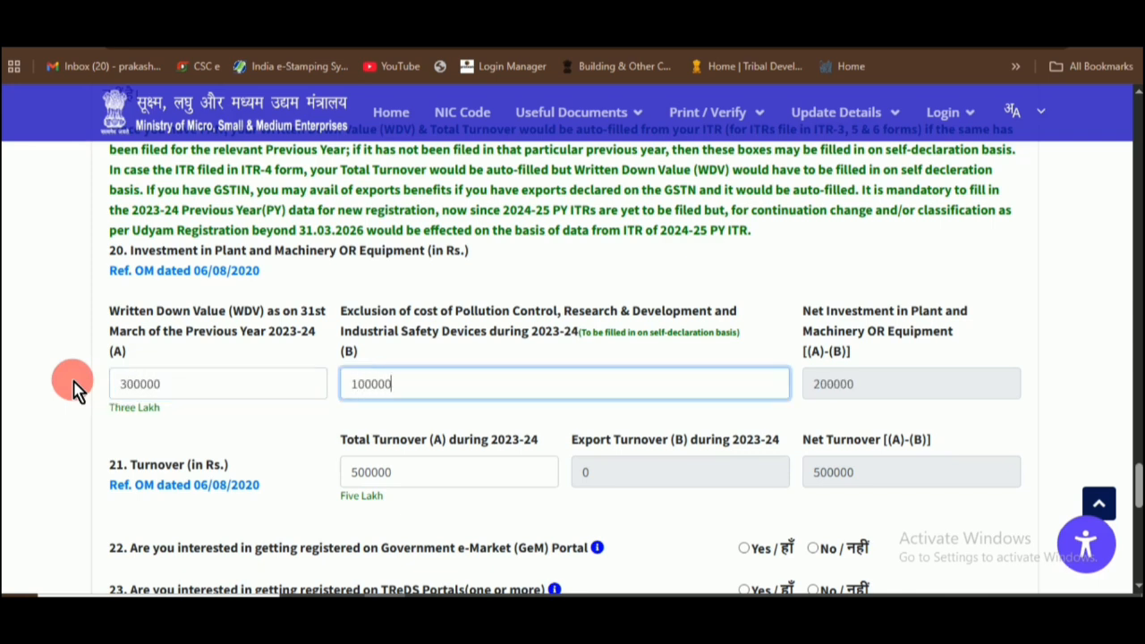
pyautogui.moveTo(1134, 492); pyautogui.dragTo(1141, 519)
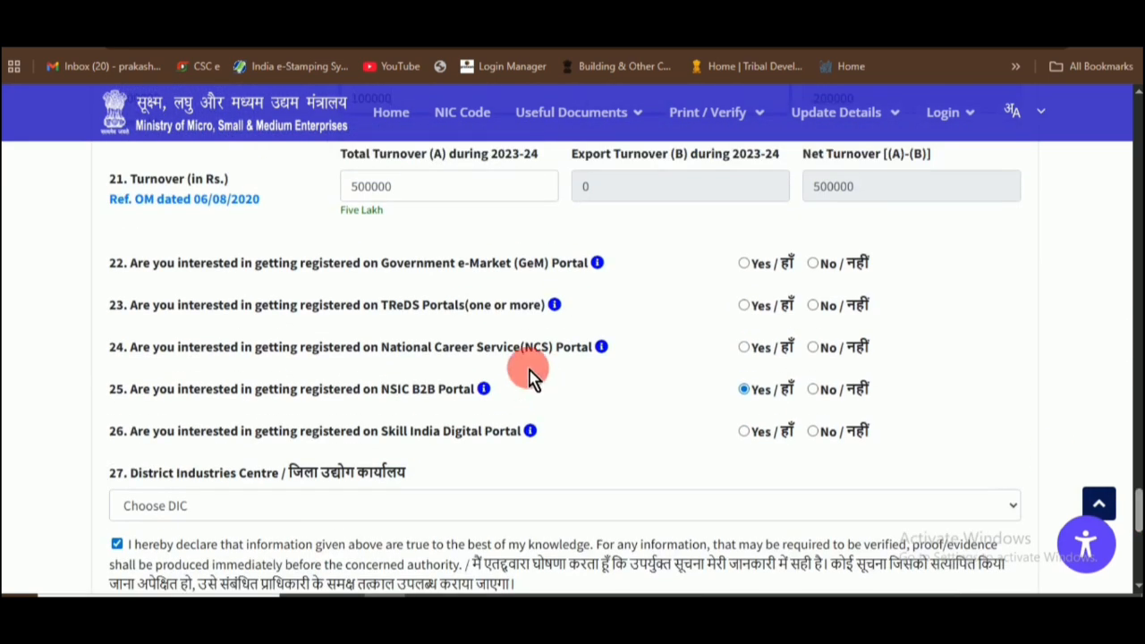
# Mark No for the GeM, TReDS, NCS, NSIC B2B and Skill India portal questions, leaving DIC unchanged
pyautogui.click(813, 263)
pyautogui.click(813, 305)
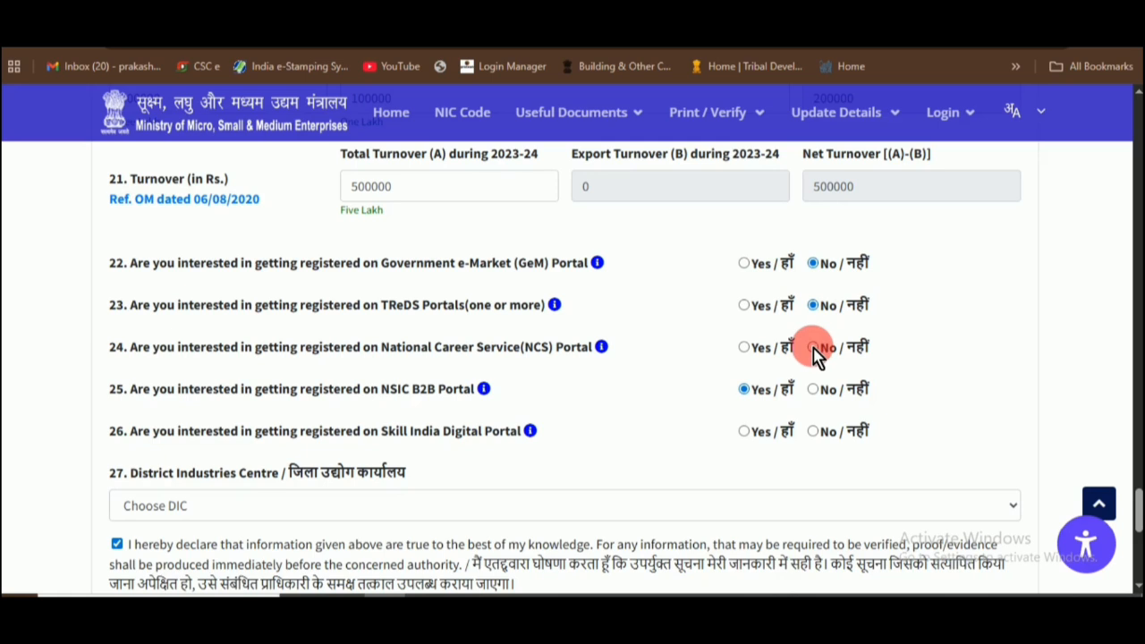
pyautogui.click(814, 349)
pyautogui.click(814, 390)
pyautogui.click(813, 432)
pyautogui.click(615, 504)
pyautogui.click(440, 527)
pyautogui.scroll(-2, 1073, 447)
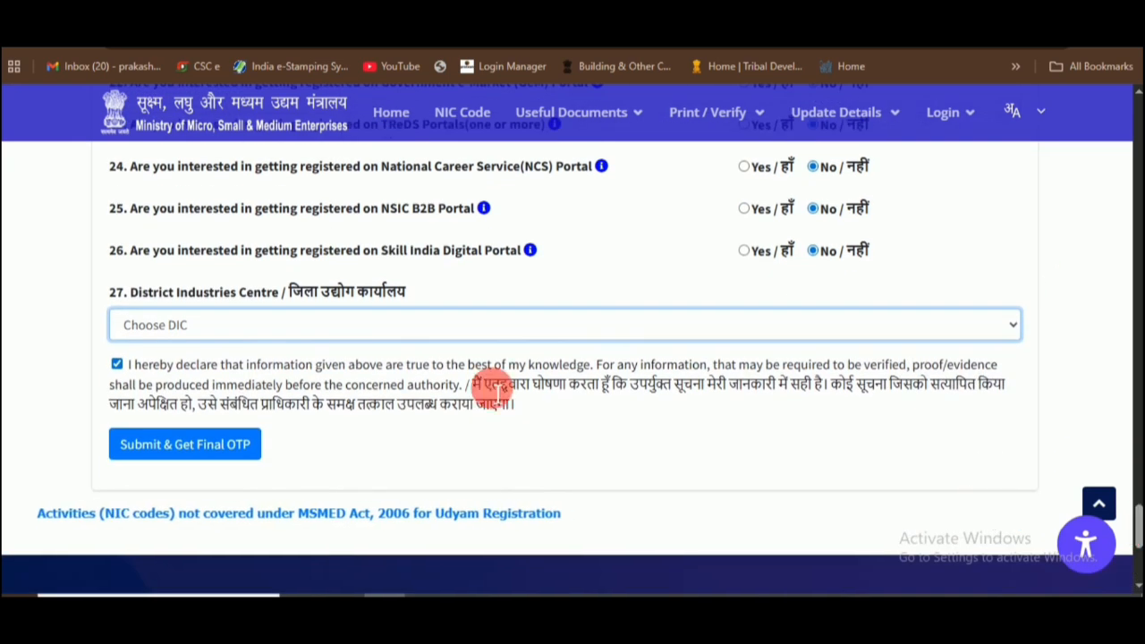
# Fill in the enterprise's flat number, building, village, block, road and city address fields
pyautogui.click(183, 444)
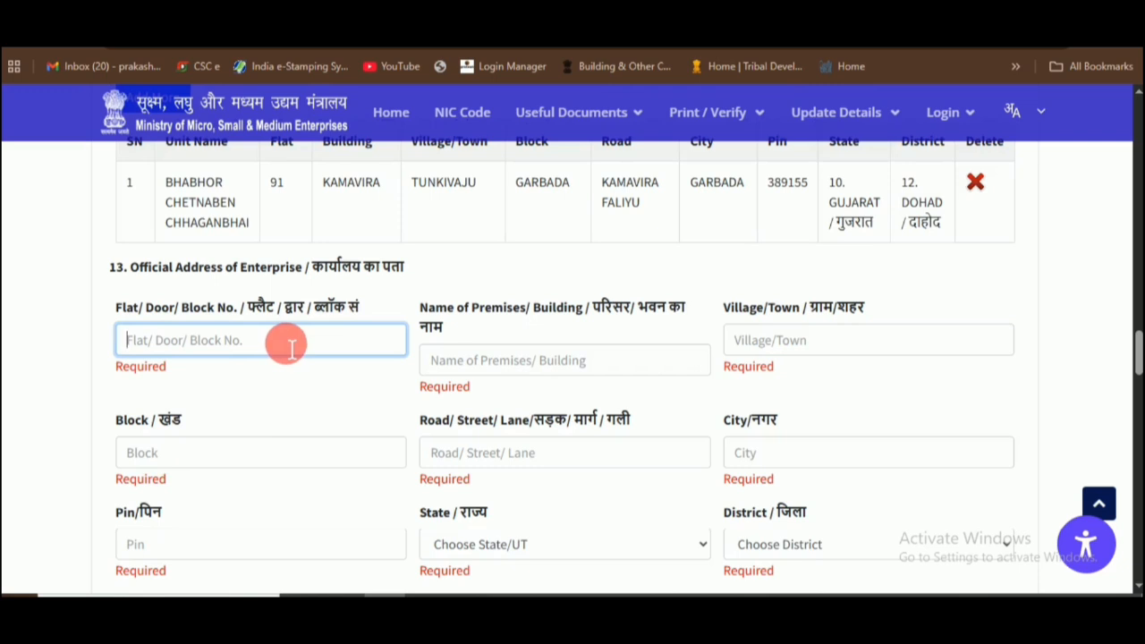
pyautogui.click(590, 361)
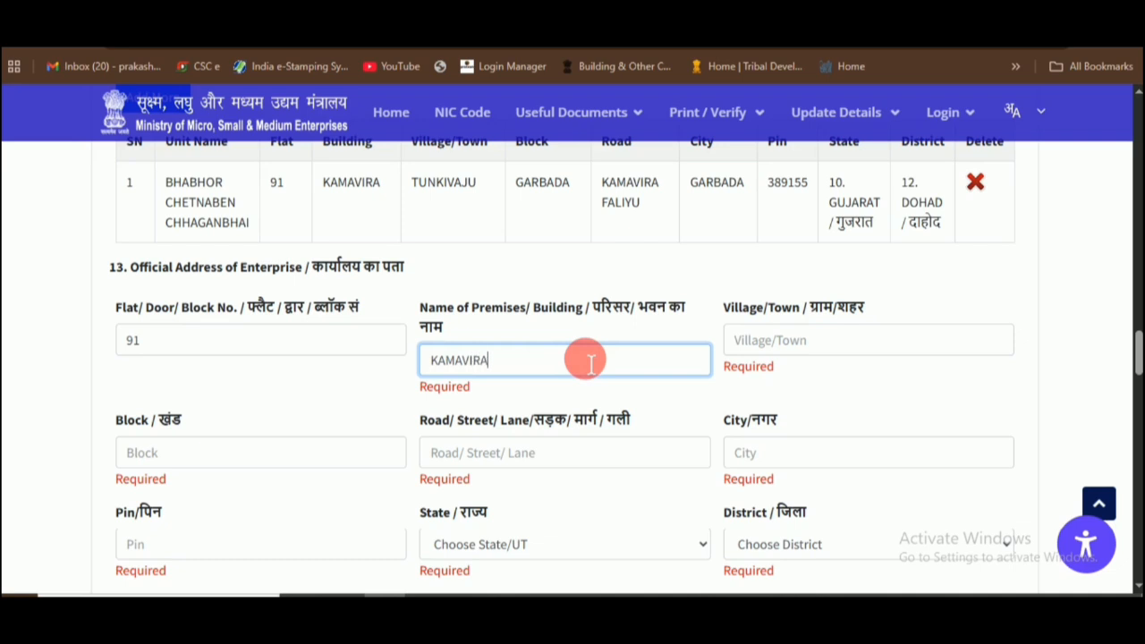
pyautogui.click(808, 349)
pyautogui.click(237, 434)
pyautogui.write('GARBADA')
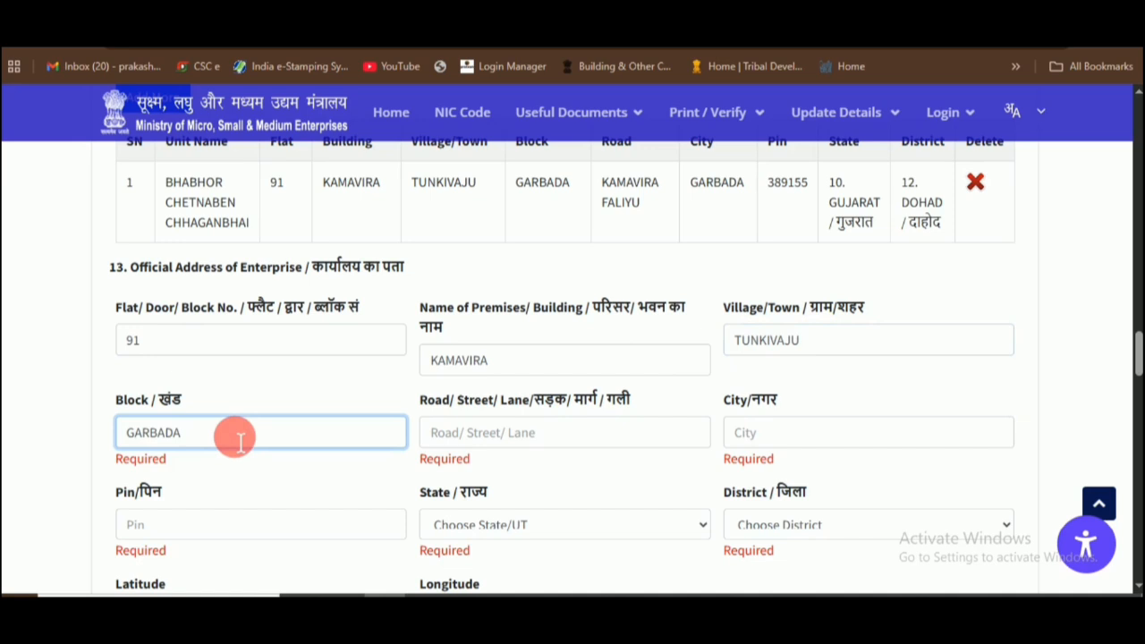
pyautogui.click(467, 441)
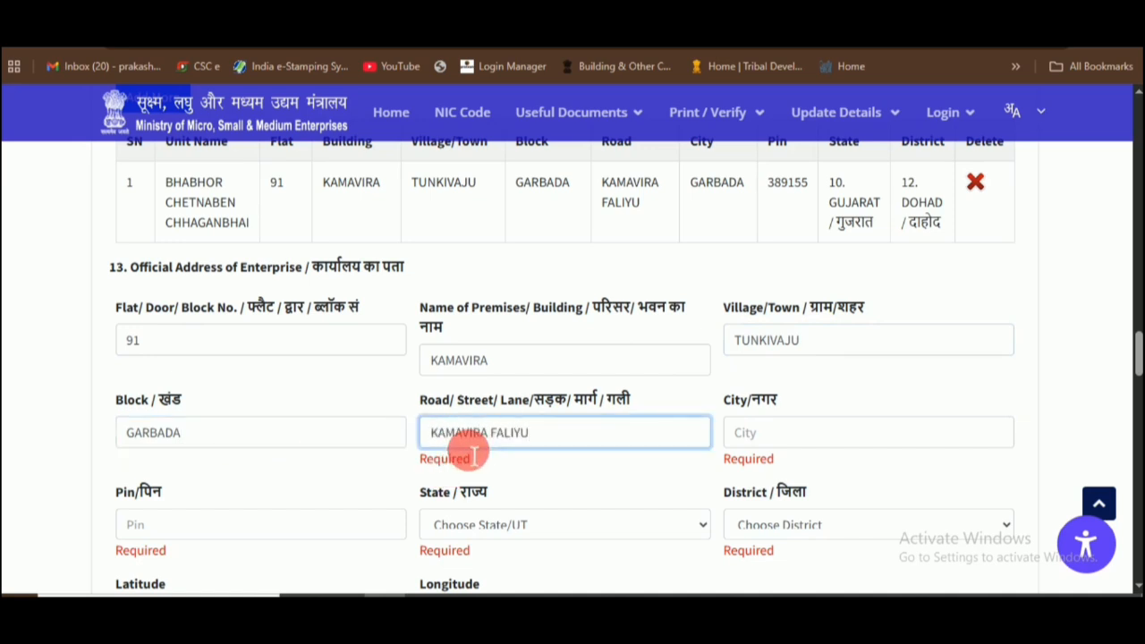
pyautogui.click(790, 435)
pyautogui.write('GARBADA')
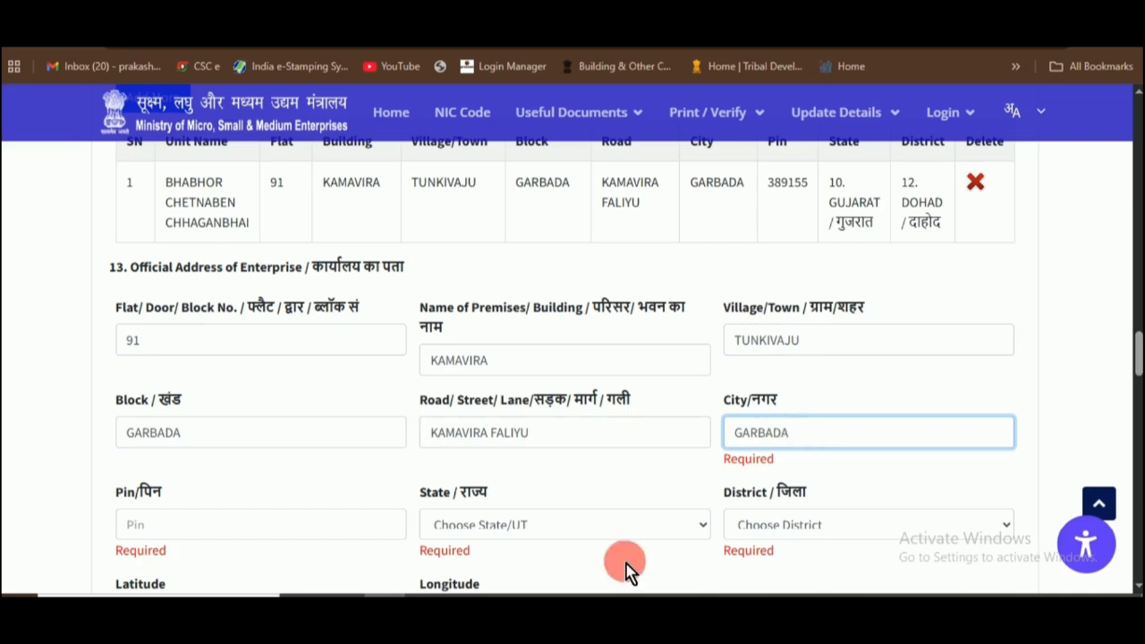
# Enter the address pin code and select GUJARAT as state and DOHAD as district
pyautogui.click(190, 530)
pyautogui.write('389155')
pyautogui.click(522, 504)
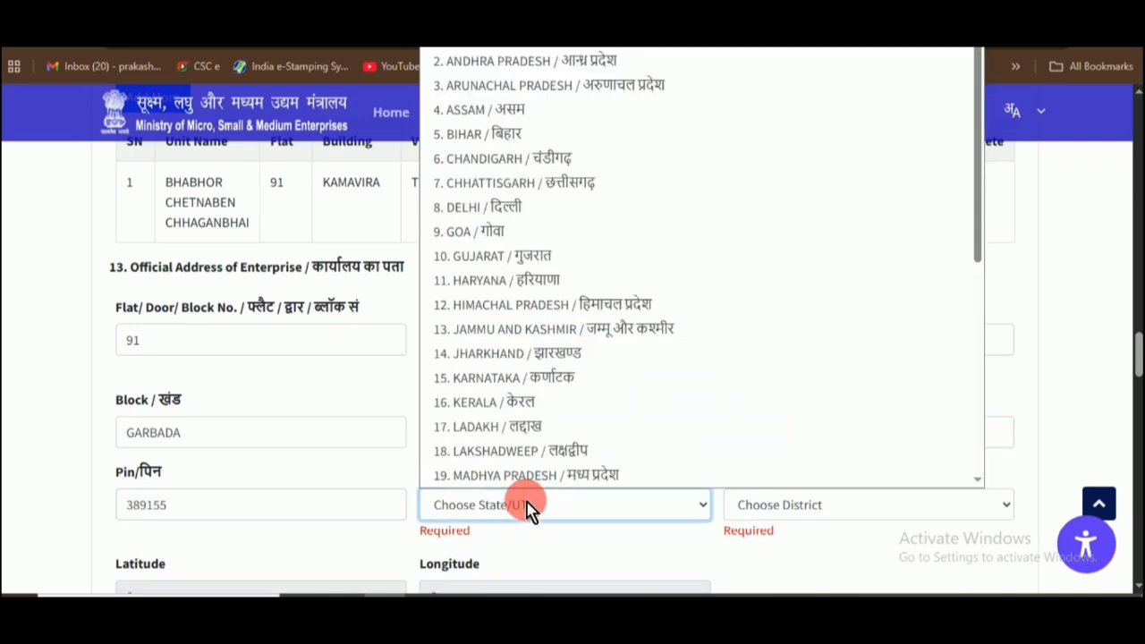
pyautogui.click(524, 254)
pyautogui.click(805, 515)
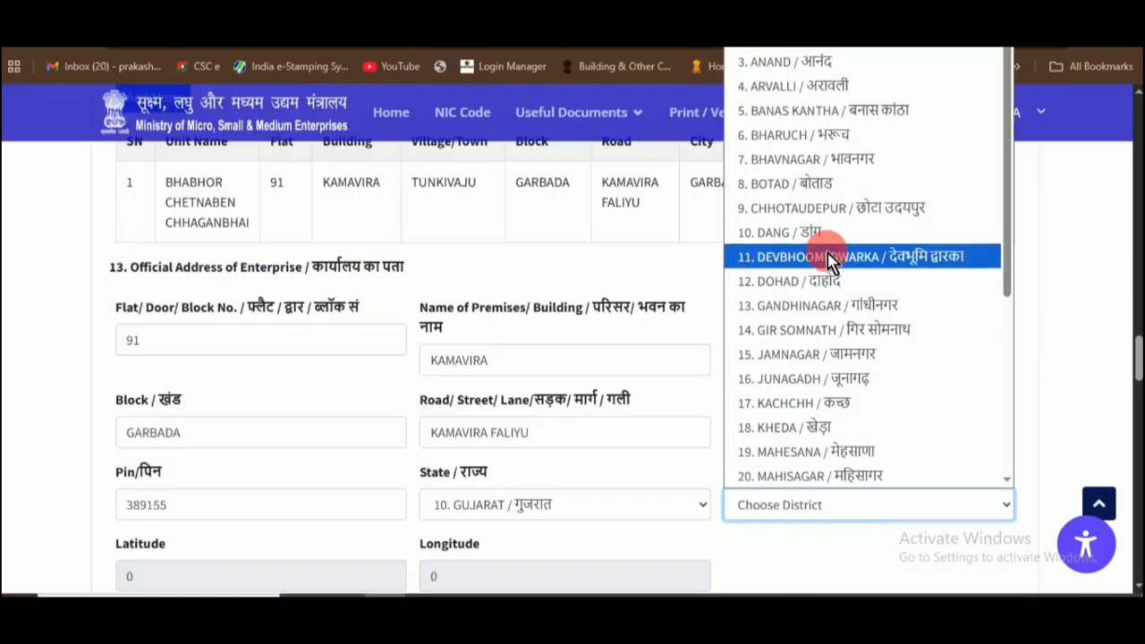
pyautogui.click(813, 283)
pyautogui.moveTo(1136, 351); pyautogui.dragTo(1134, 453)
# Add the chosen NIC activity to the list and request the final OTP
pyautogui.click(695, 346)
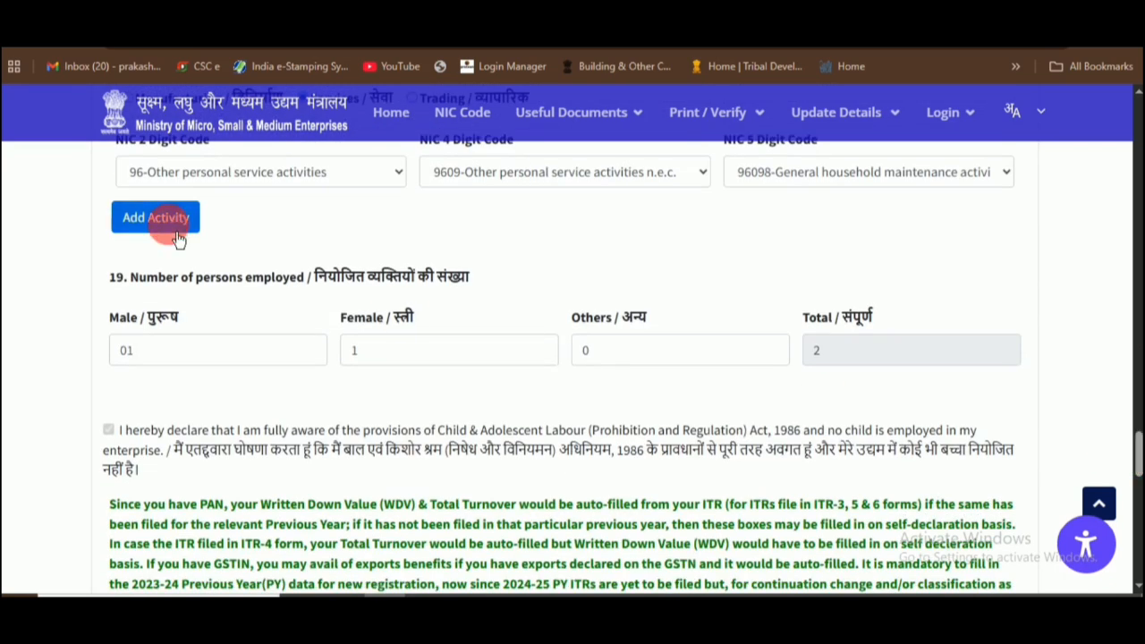
pyautogui.click(178, 238)
pyautogui.moveTo(1136, 456); pyautogui.dragTo(1134, 541)
pyautogui.click(171, 335)
pyautogui.click(639, 158)
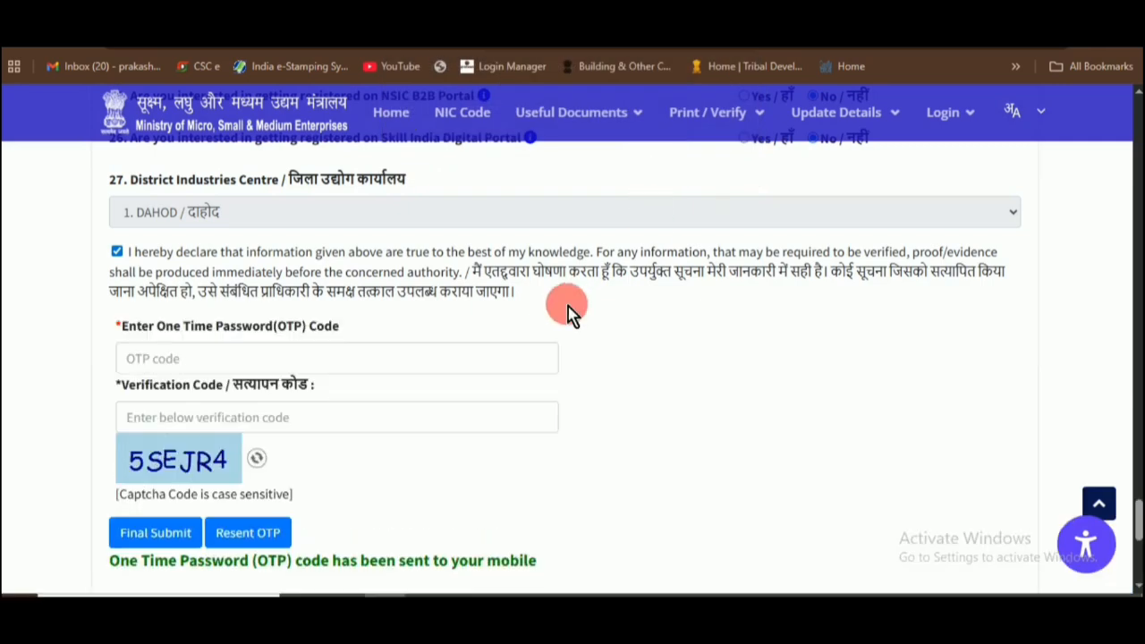
# Enter the received mobile OTP and the verification code, then confirm the final submission
pyautogui.click(158, 365)
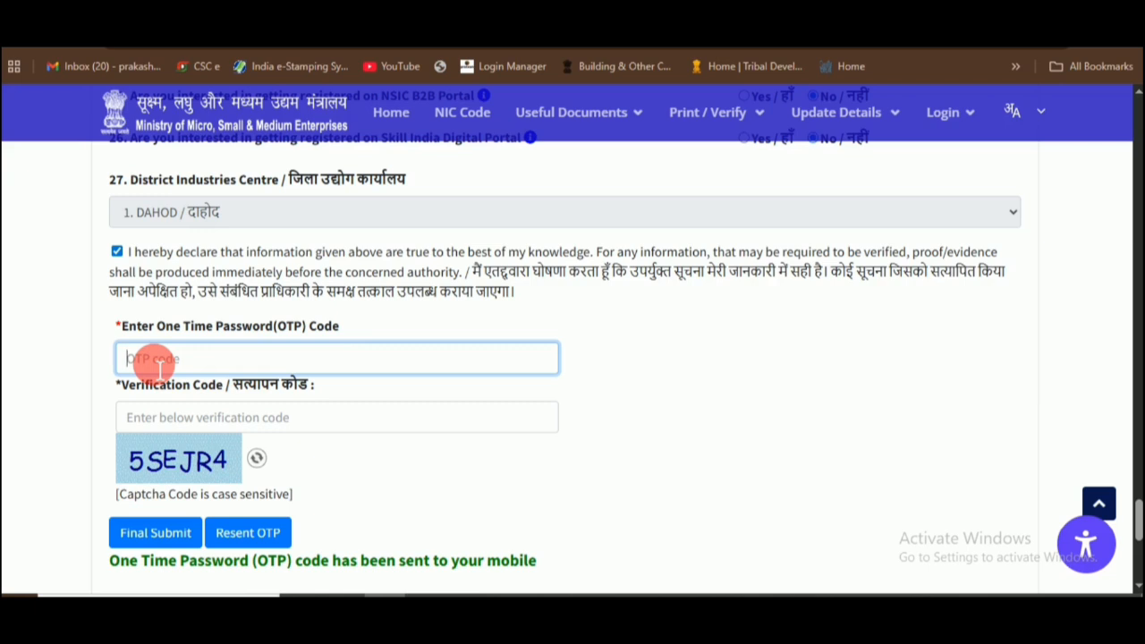
pyautogui.click(281, 422)
pyautogui.write('5SEJR4')
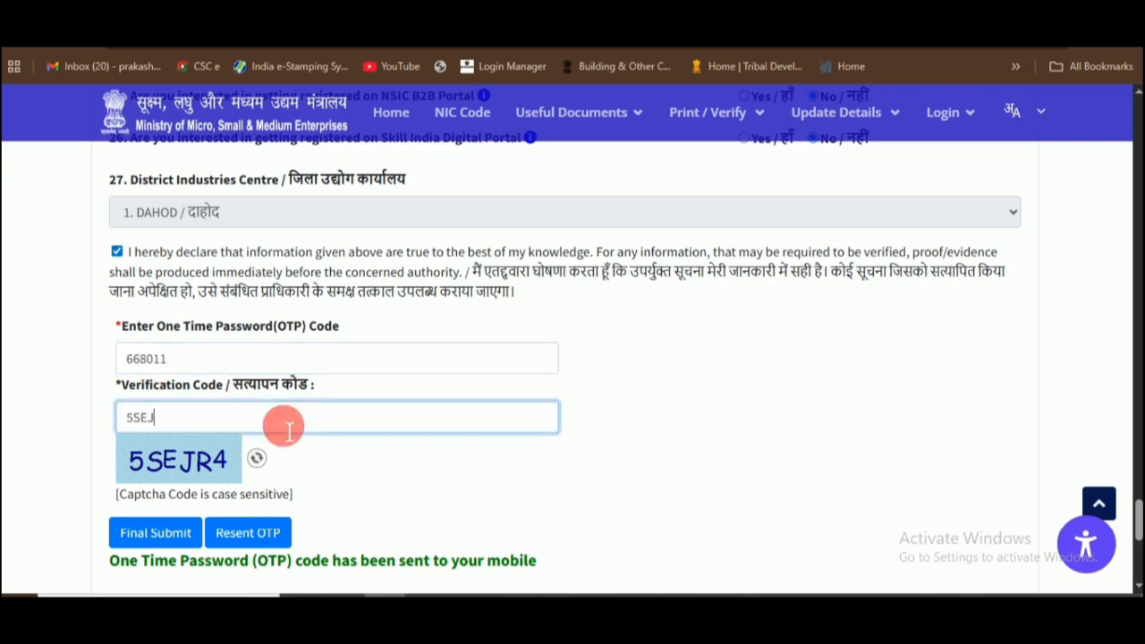
pyautogui.click(147, 532)
pyautogui.click(647, 161)
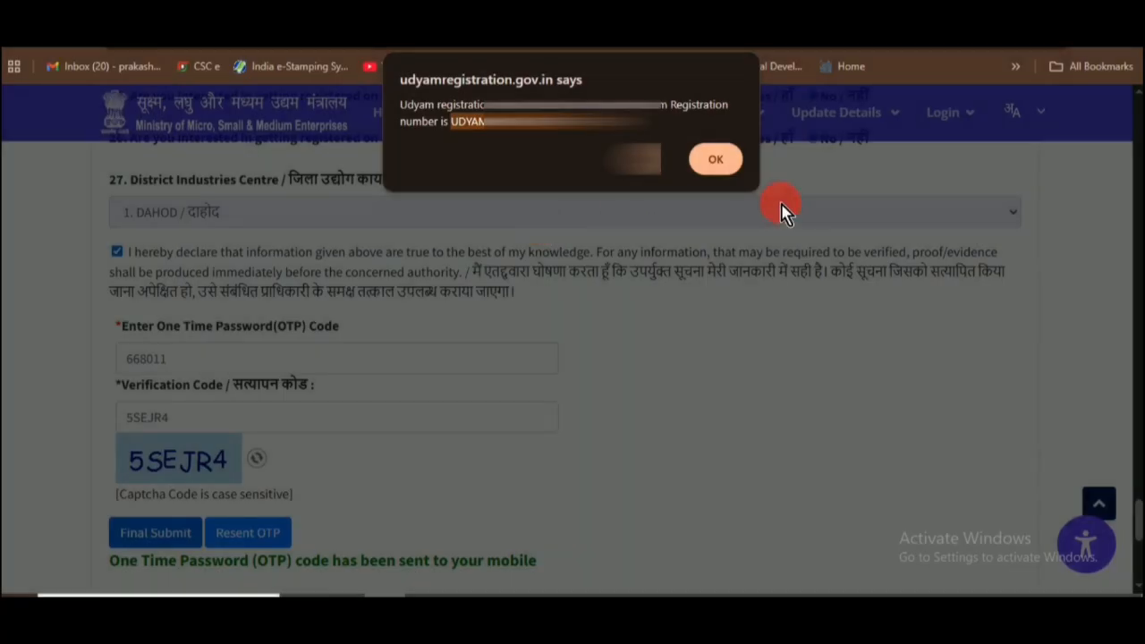
# Dismiss the registration number alert and print the thank-you page showing the Udyam number
pyautogui.click(716, 159)
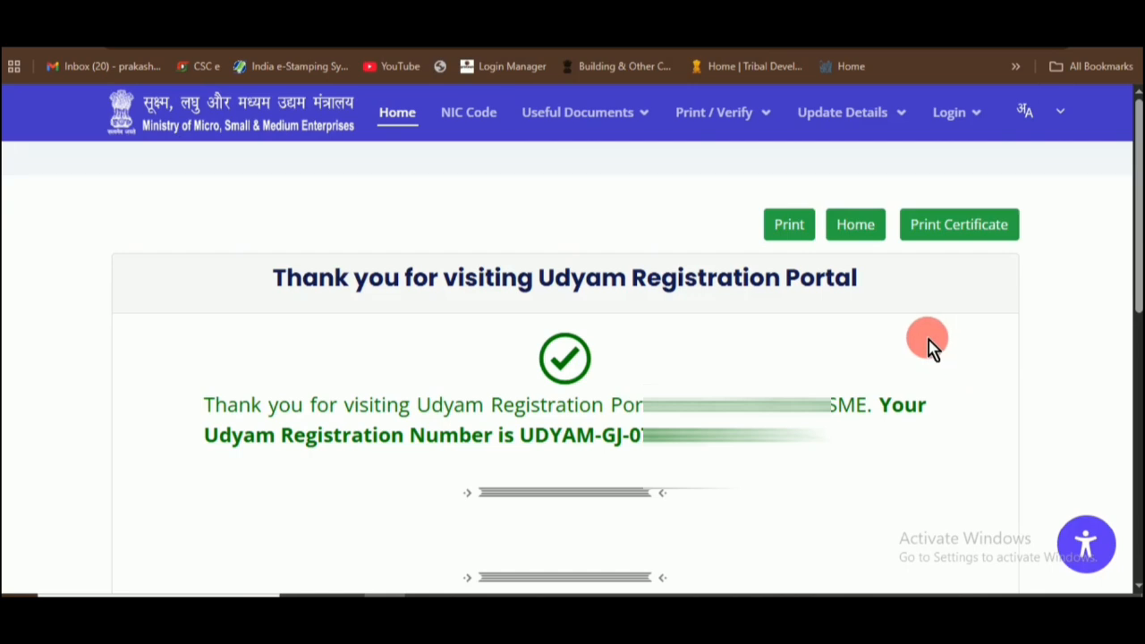
pyautogui.click(790, 226)
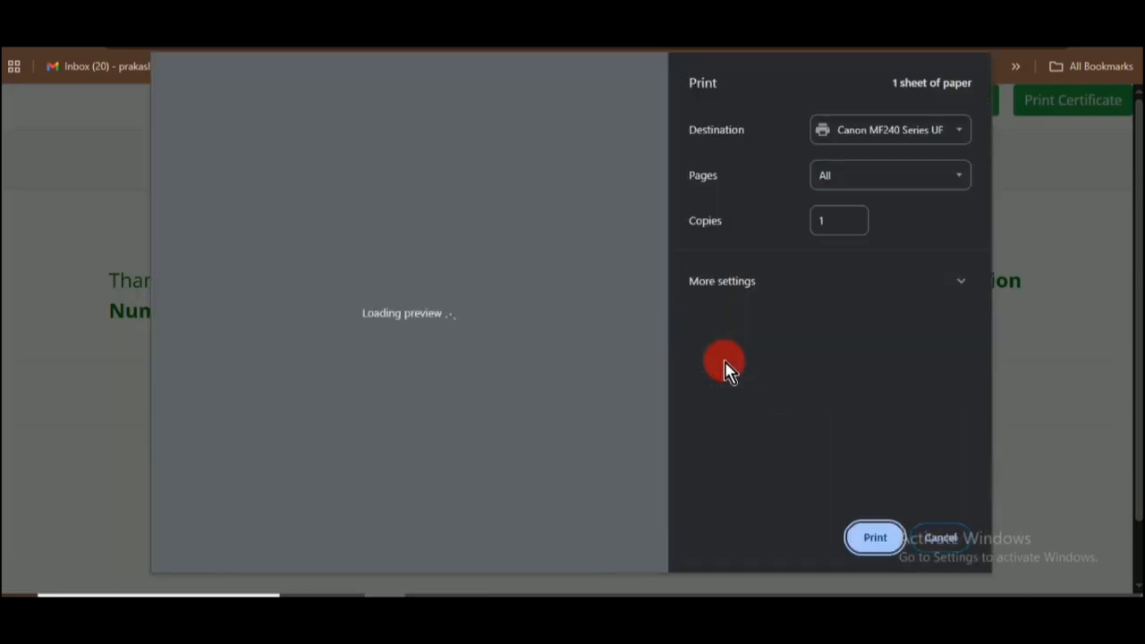
pyautogui.click(858, 281)
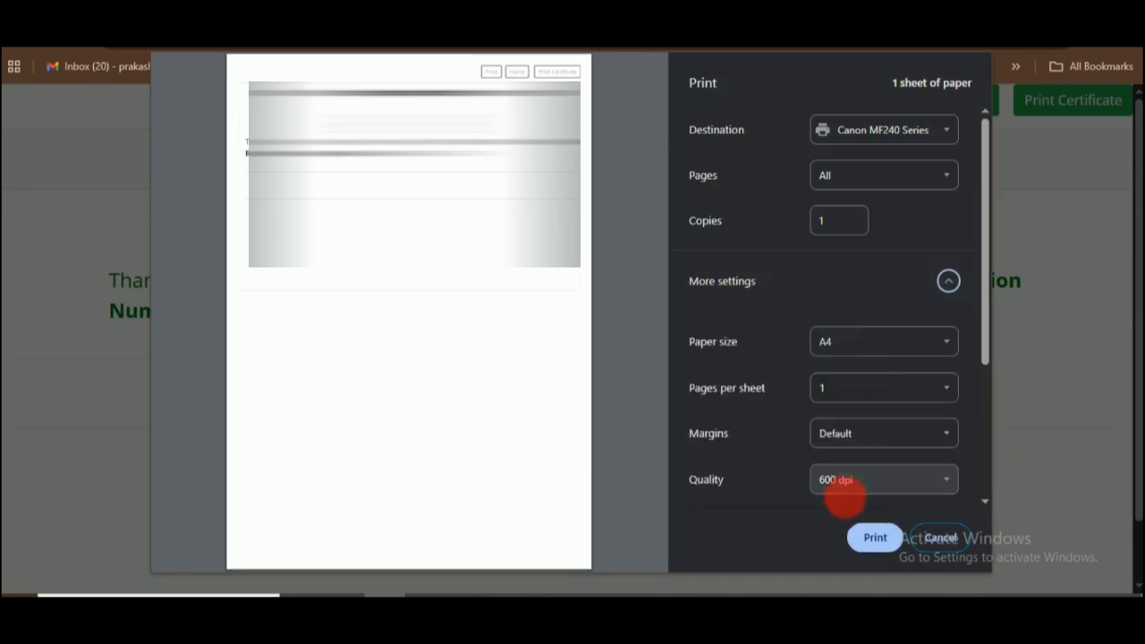
pyautogui.click(878, 548)
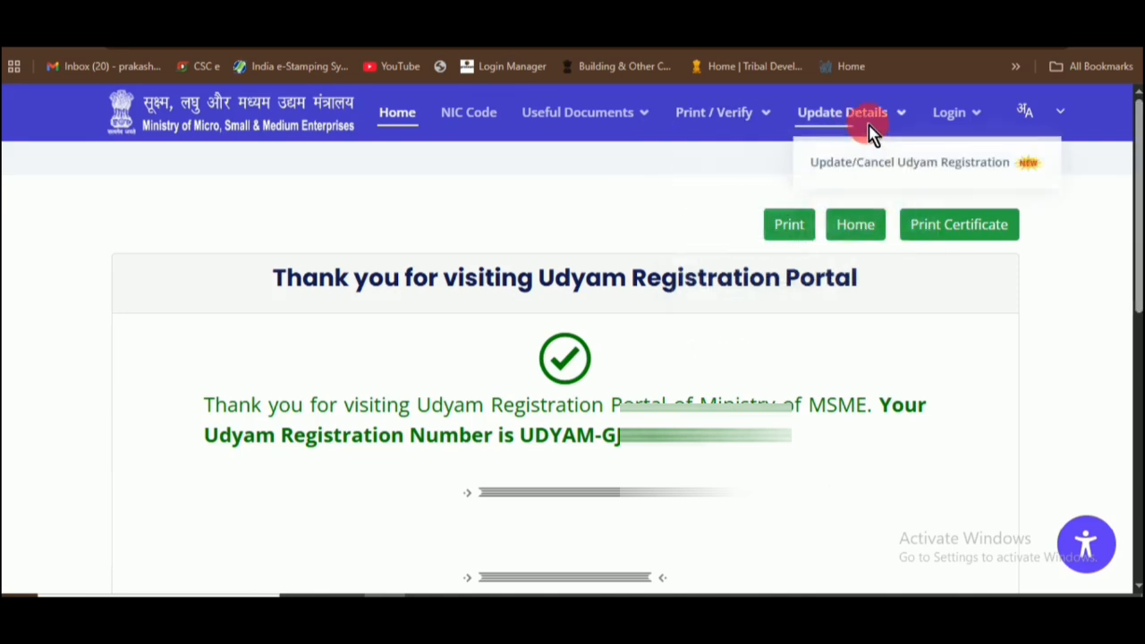
# Log in under Print Udyam Certificate with the registration and mobile numbers, requesting the OTP by mobile
pyautogui.moveTo(723, 128)
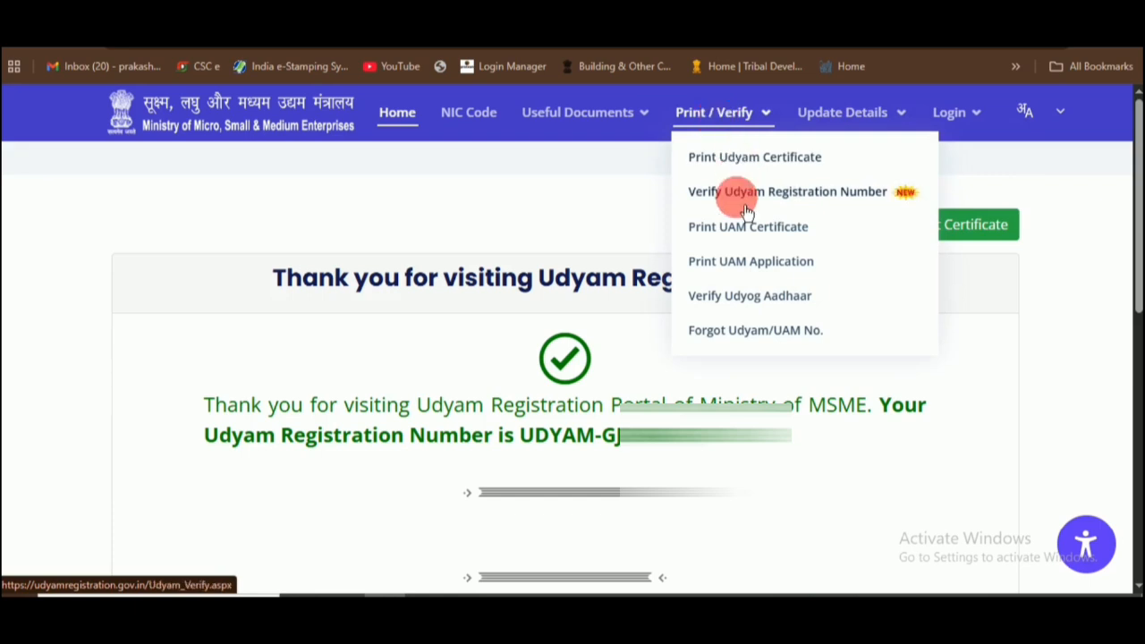
pyautogui.click(762, 160)
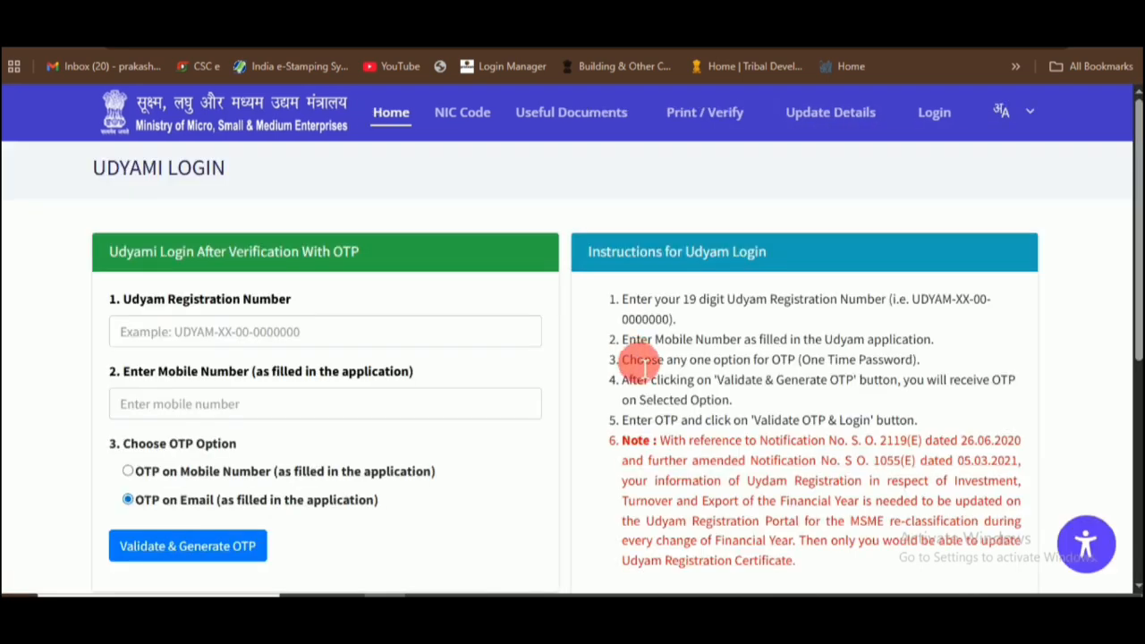
pyautogui.click(304, 332)
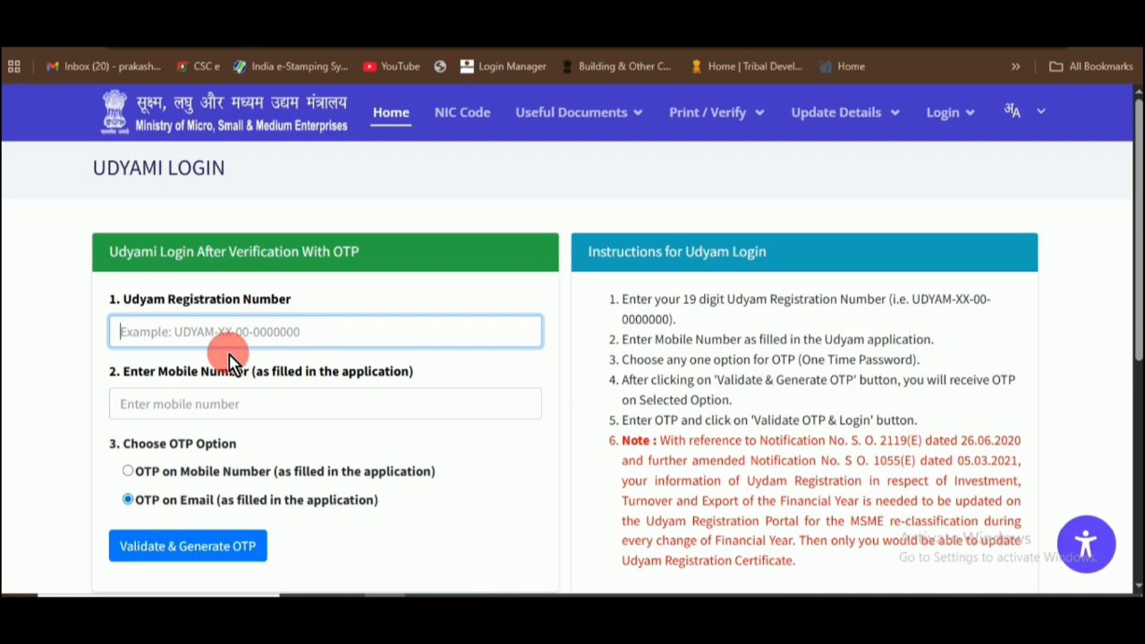
pyautogui.write('UDYA')
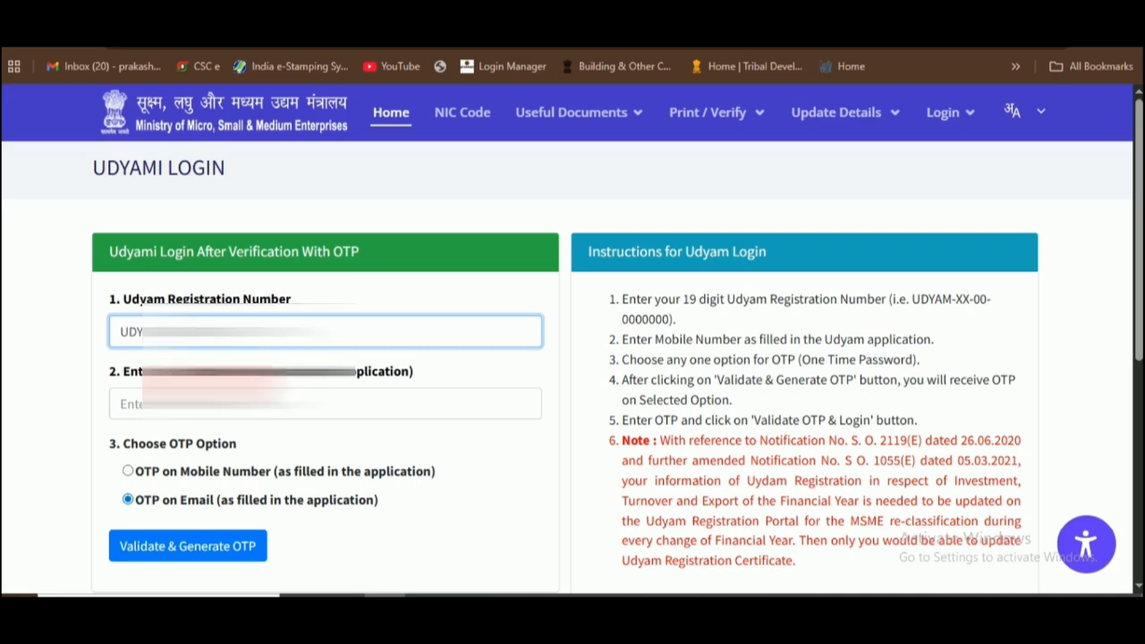
pyautogui.click(185, 413)
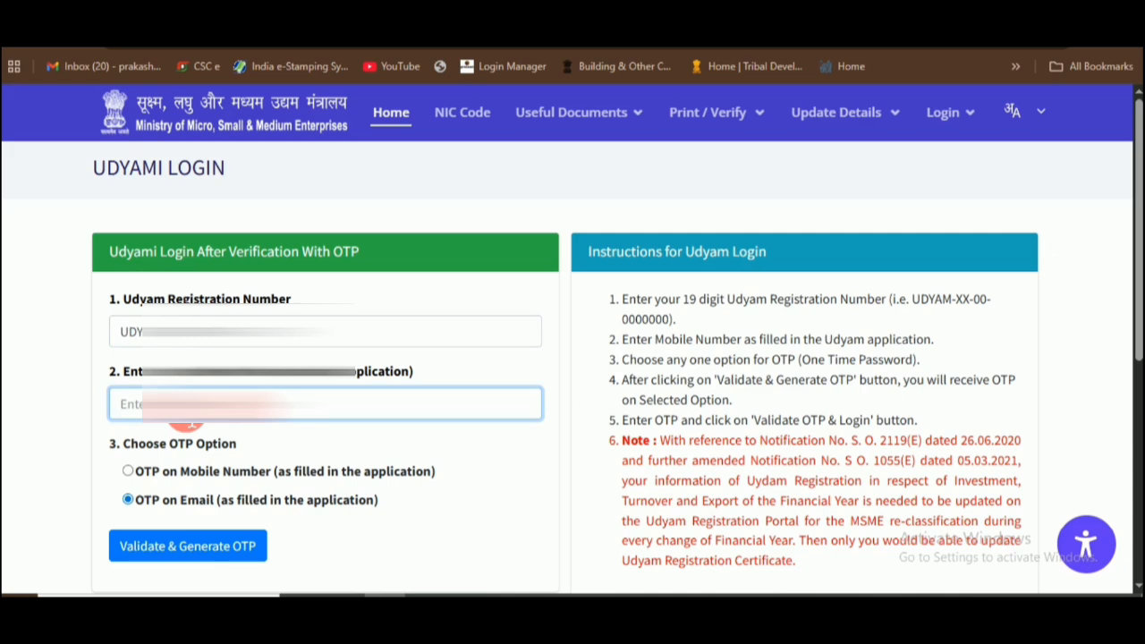
pyautogui.write('990')
pyautogui.click(127, 471)
pyautogui.click(181, 547)
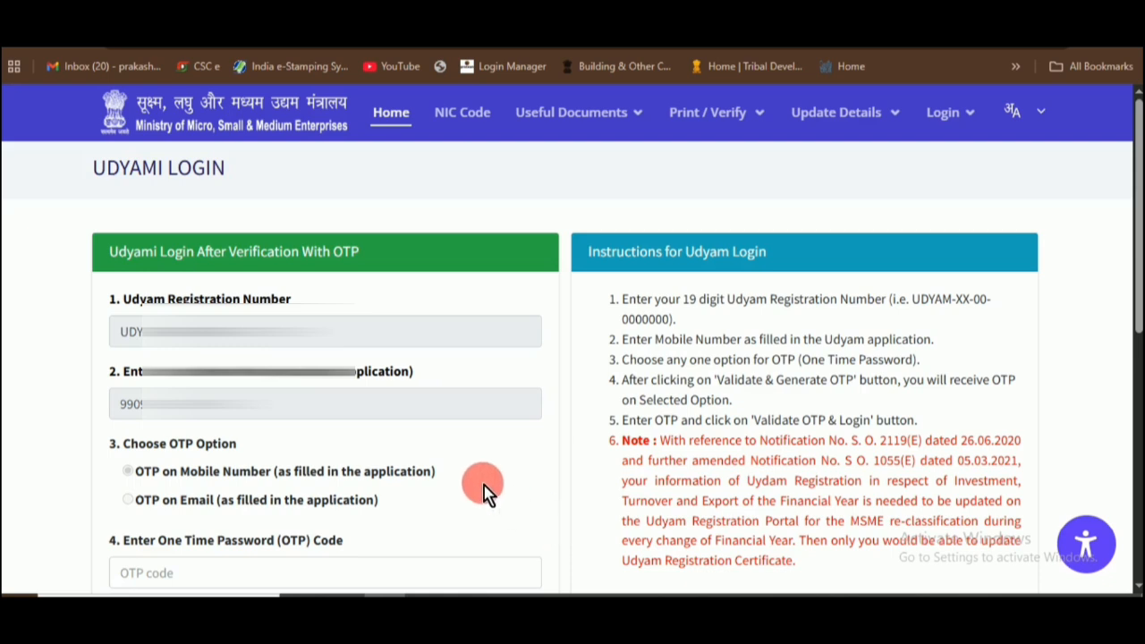
pyautogui.moveTo(1132, 248); pyautogui.dragTo(1132, 363)
pyautogui.click(237, 426)
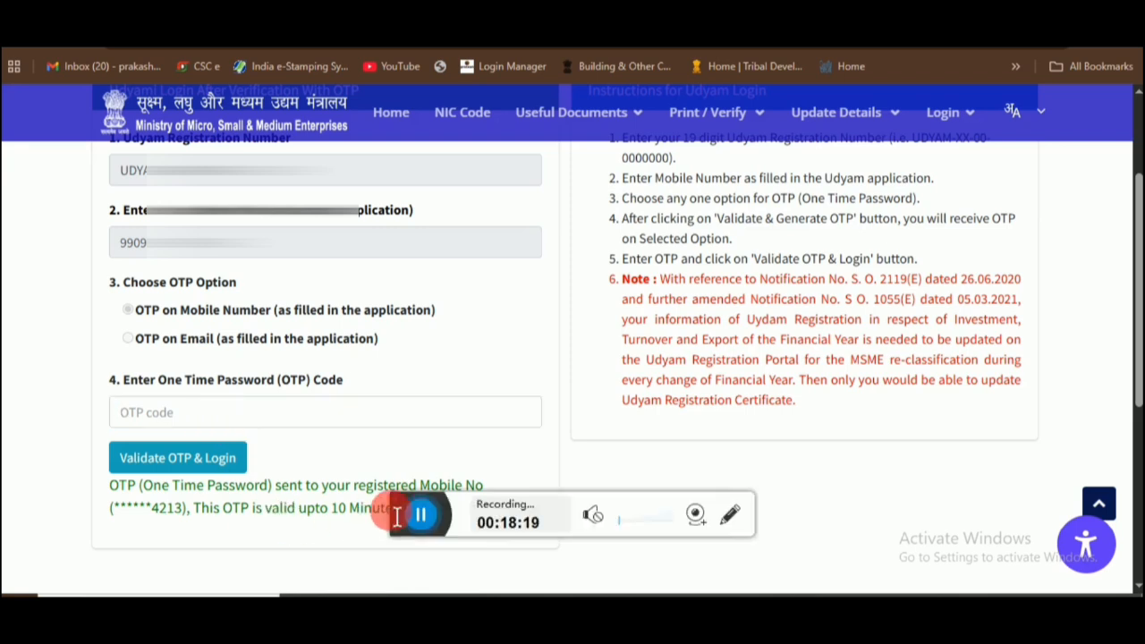
# Save the Udyam Registration Certificate as a PDF under a new file name instead of replacing the existing one
pyautogui.click(420, 511)
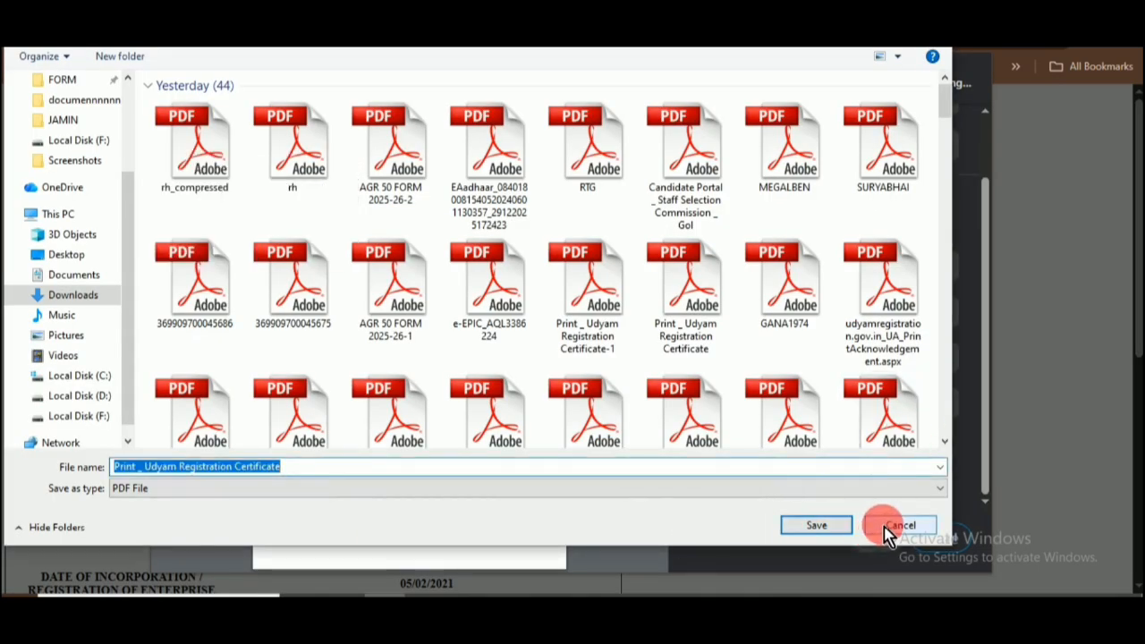
pyautogui.click(885, 527)
pyautogui.click(943, 542)
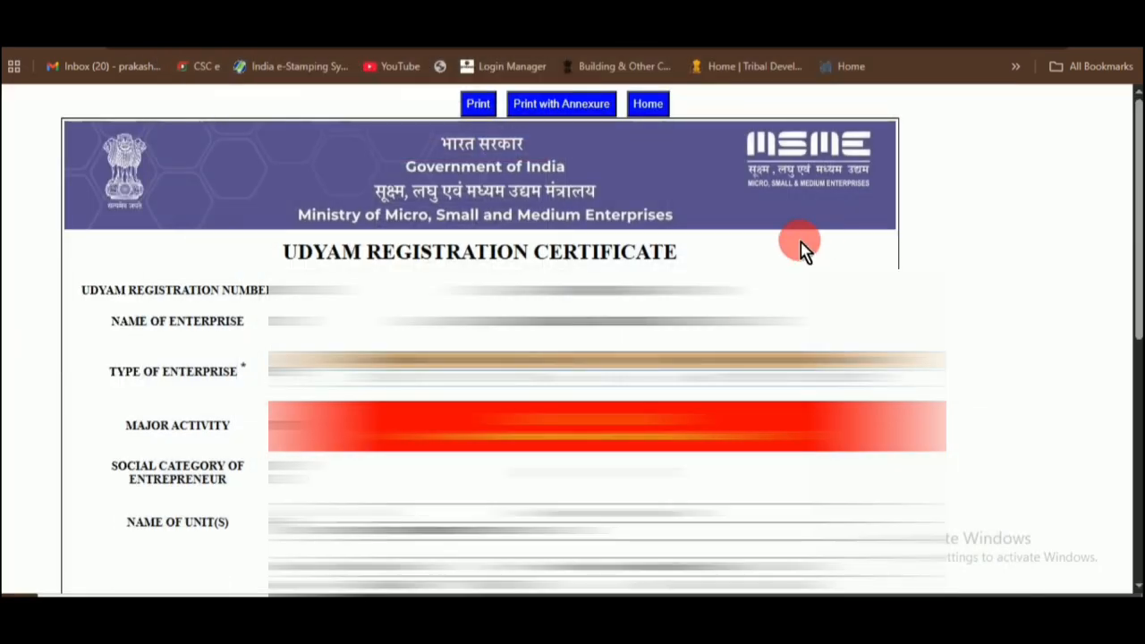
pyautogui.click(481, 108)
pyautogui.click(867, 273)
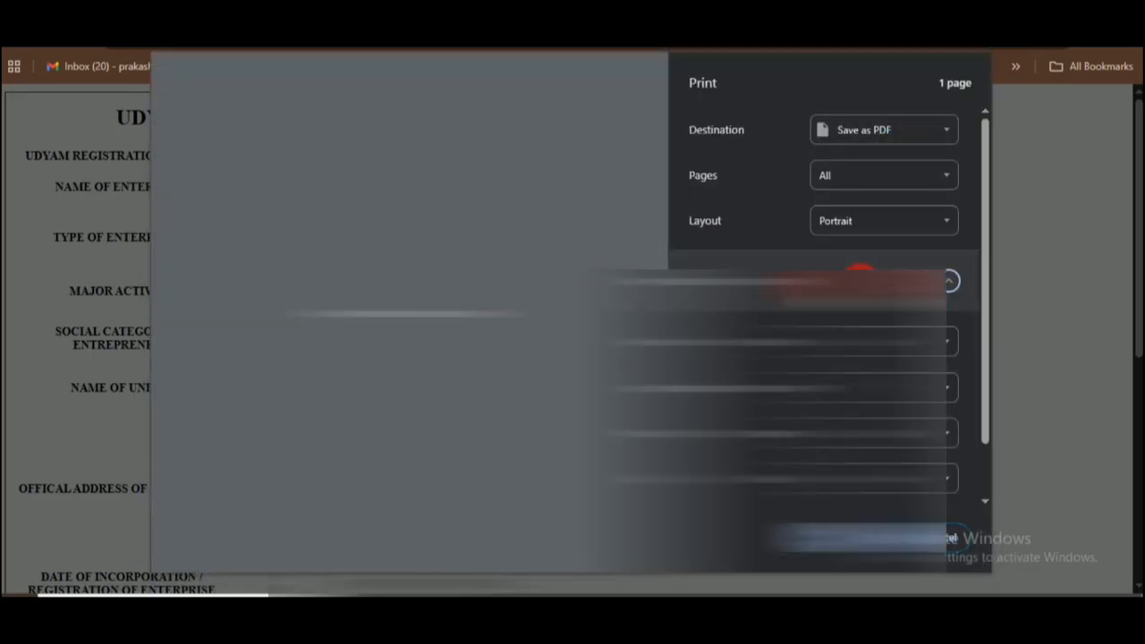
pyautogui.click(881, 541)
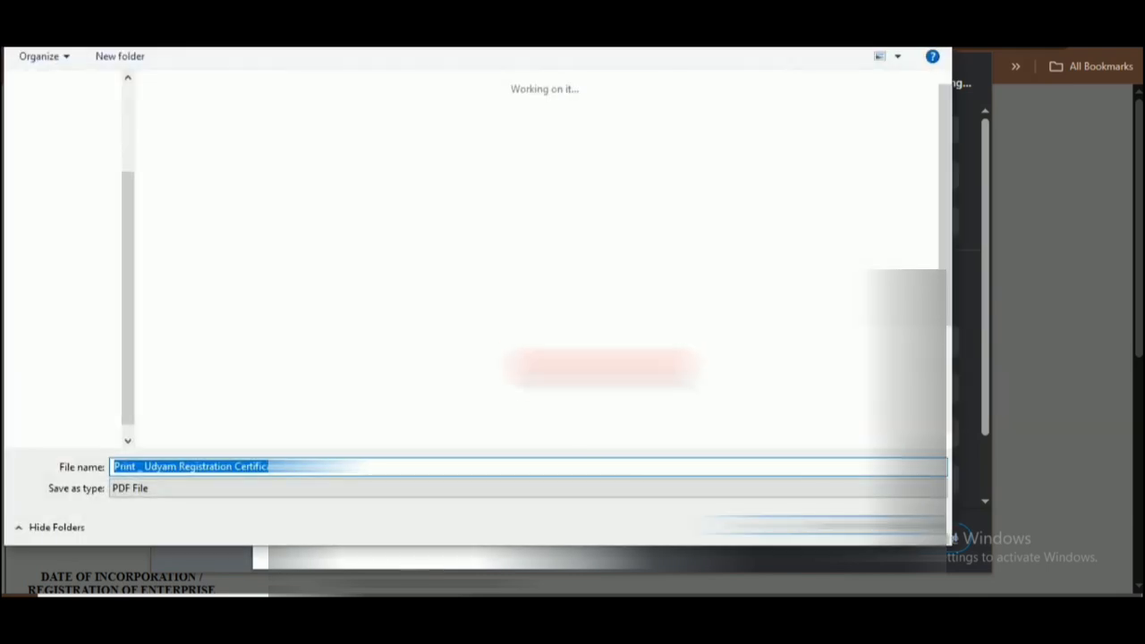
pyautogui.press('Return')
pyautogui.click(689, 304)
pyautogui.click(384, 466)
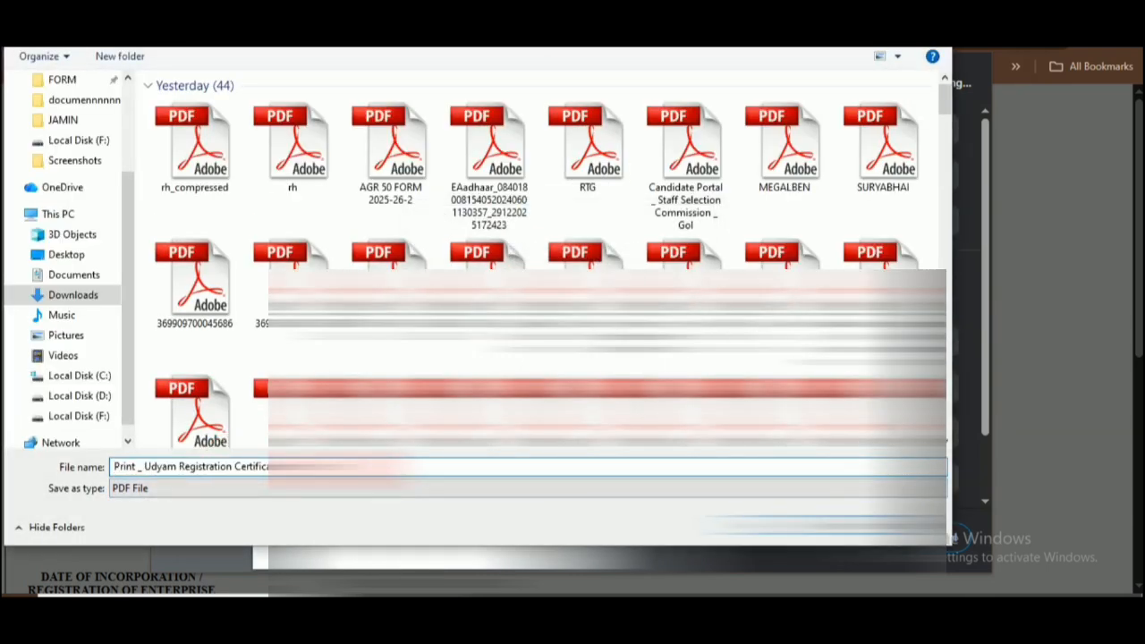
pyautogui.press('Return')
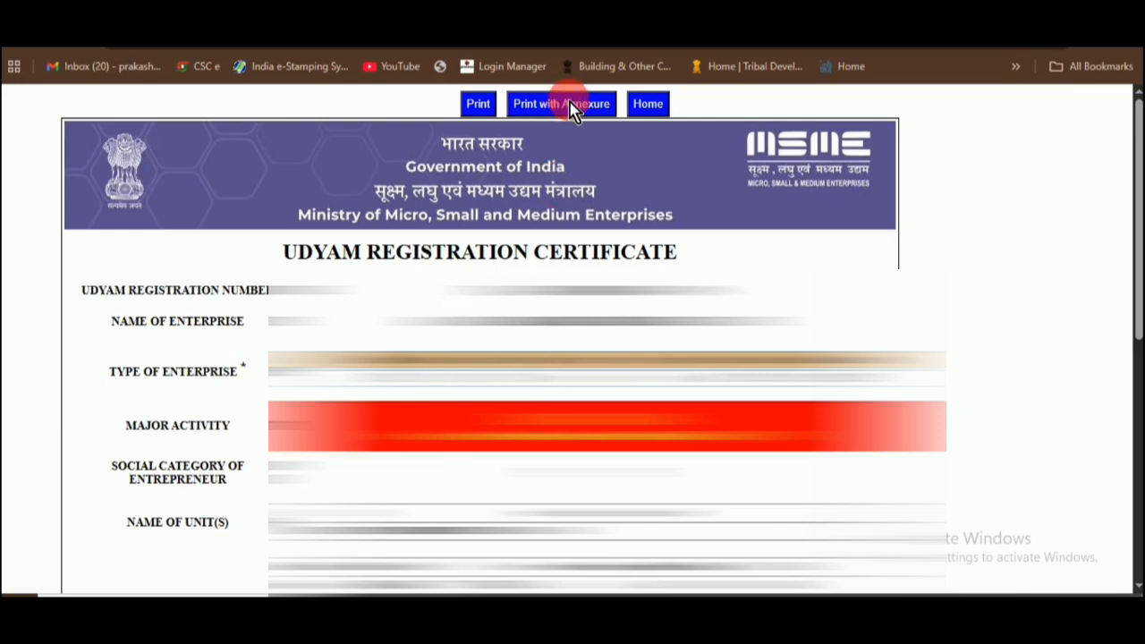
# Save the certificate with annexure as a second PDF file
pyautogui.click(572, 105)
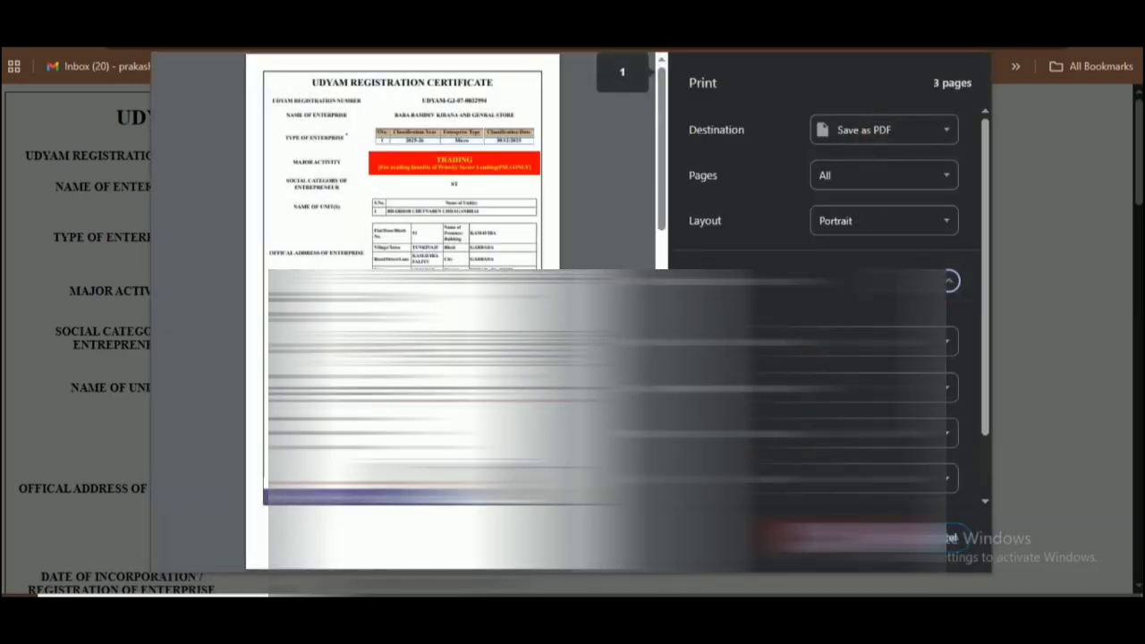
pyautogui.press('Return')
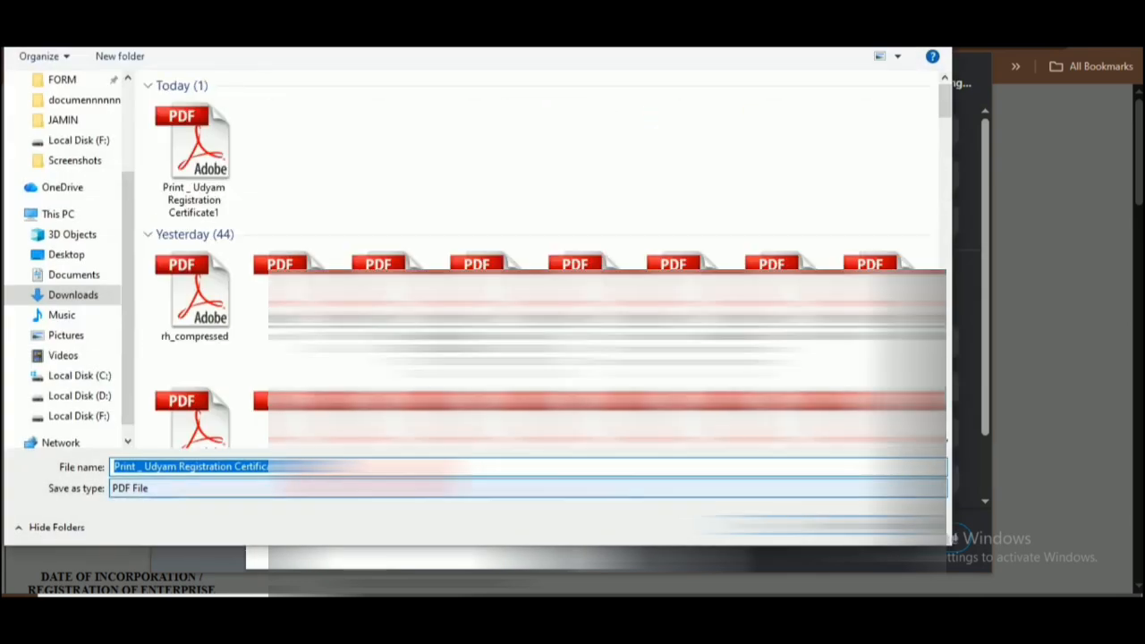
pyautogui.click(367, 469)
pyautogui.press('Return')
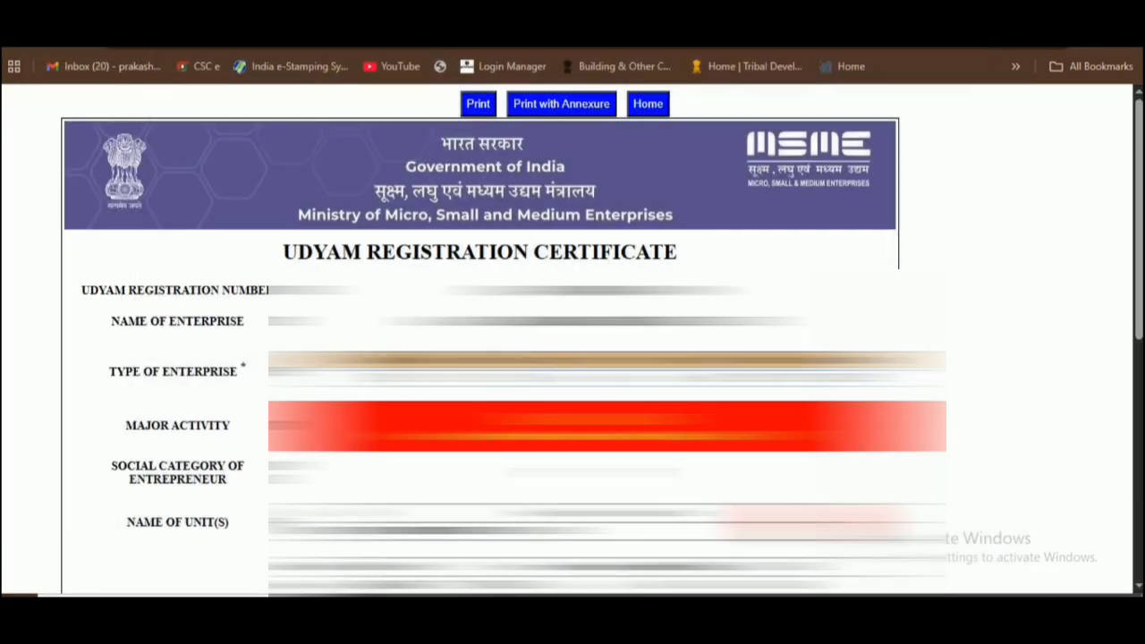
pyautogui.moveTo(1129, 183); pyautogui.dragTo(1108, 129)
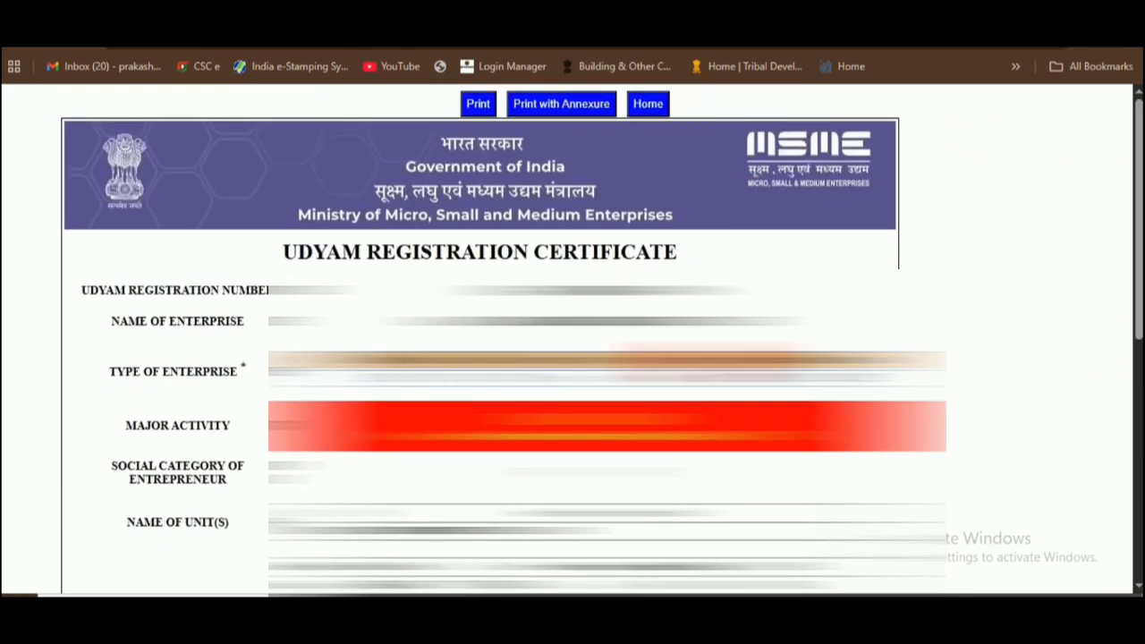
pyautogui.click(695, 254)
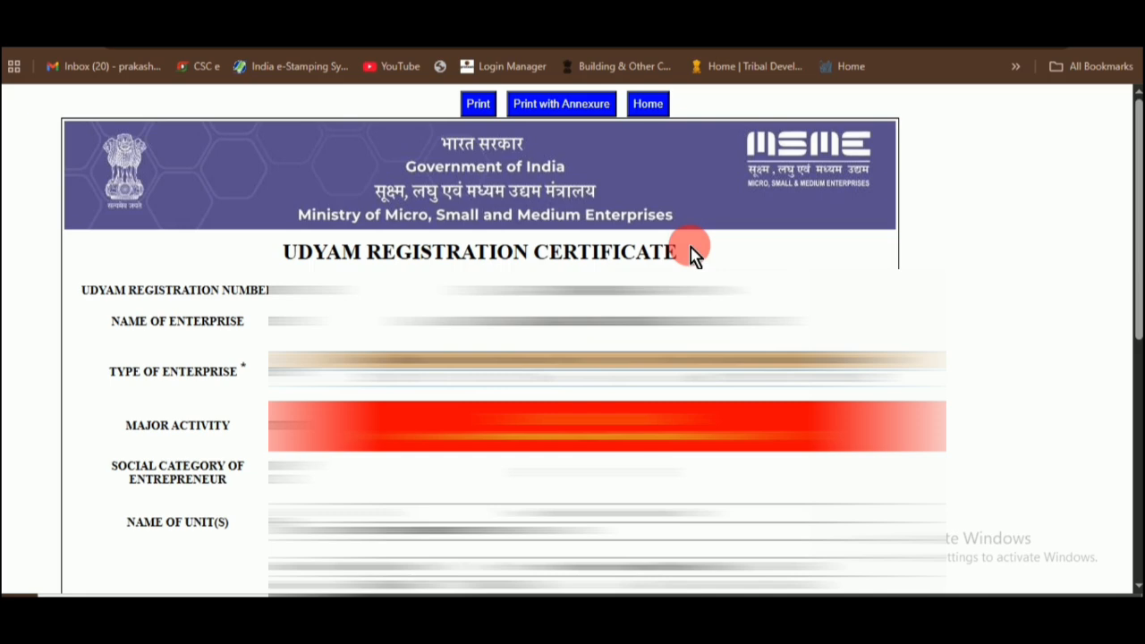